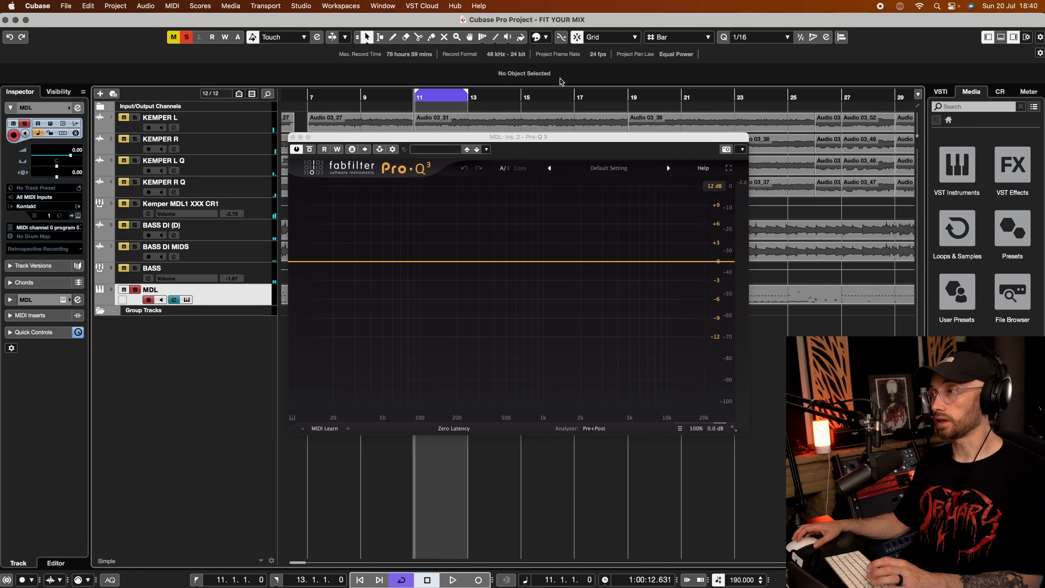
# - Play the looped MDL section, add a bell band at about 59 Hz, and move it to about 156 Hz with a 9.5 dB boost
pyautogui.press('space')
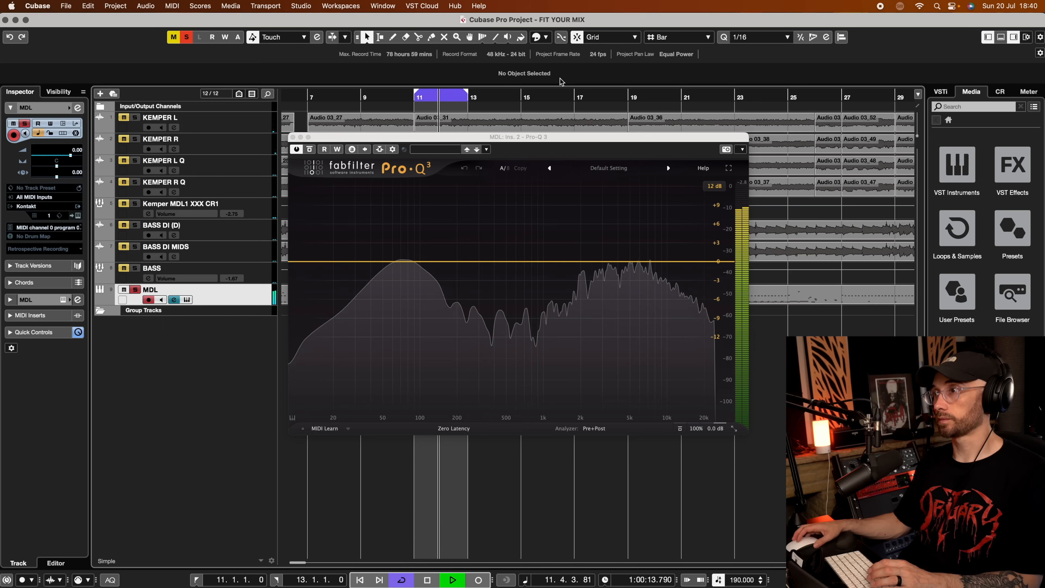
pyautogui.click(390, 262)
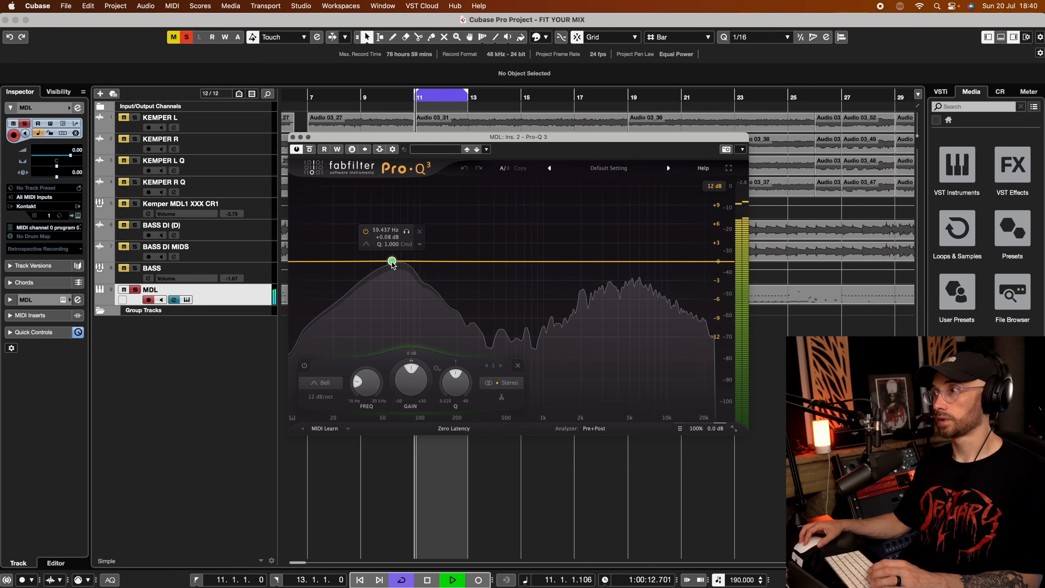
pyautogui.press('space')
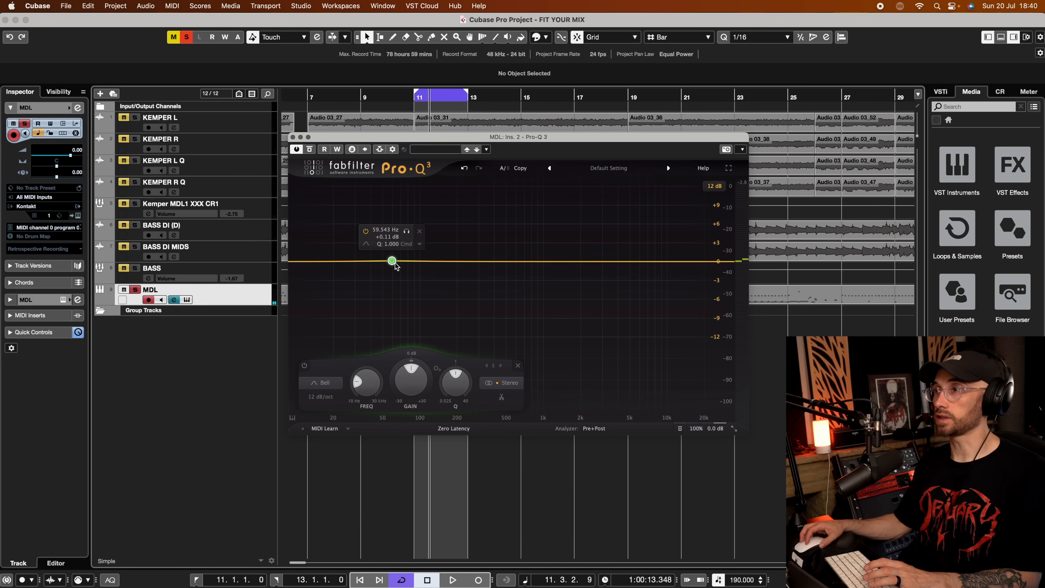
pyautogui.moveTo(390, 261); pyautogui.dragTo(443, 202)
pyautogui.press('space')
pyautogui.press('space')
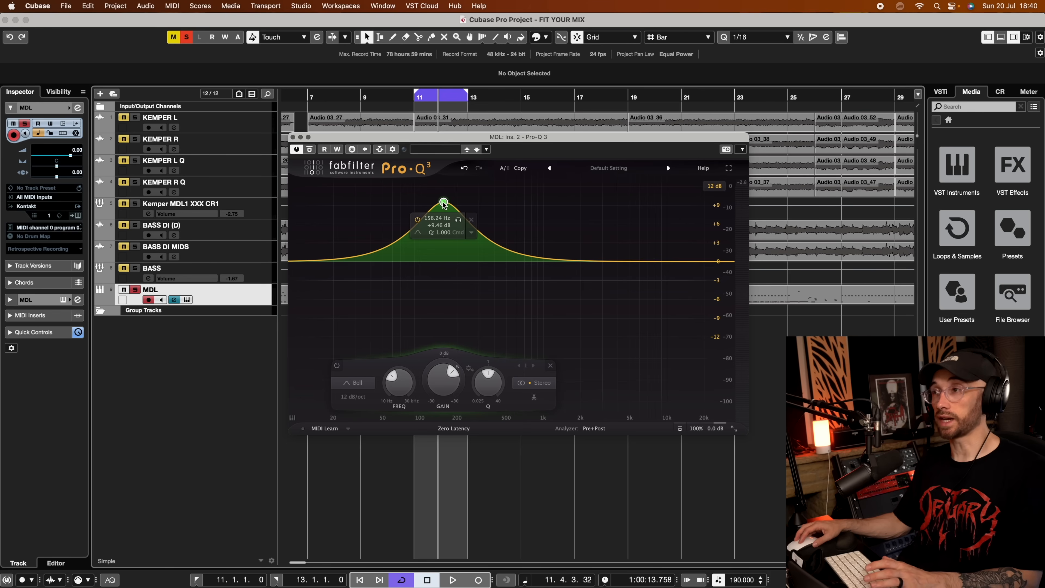
# - Lower the bell band back to roughly 0 dB near 152 Hz and delete it
pyautogui.moveTo(443, 202); pyautogui.dragTo(441, 262)
pyautogui.scroll(1, 441, 261)
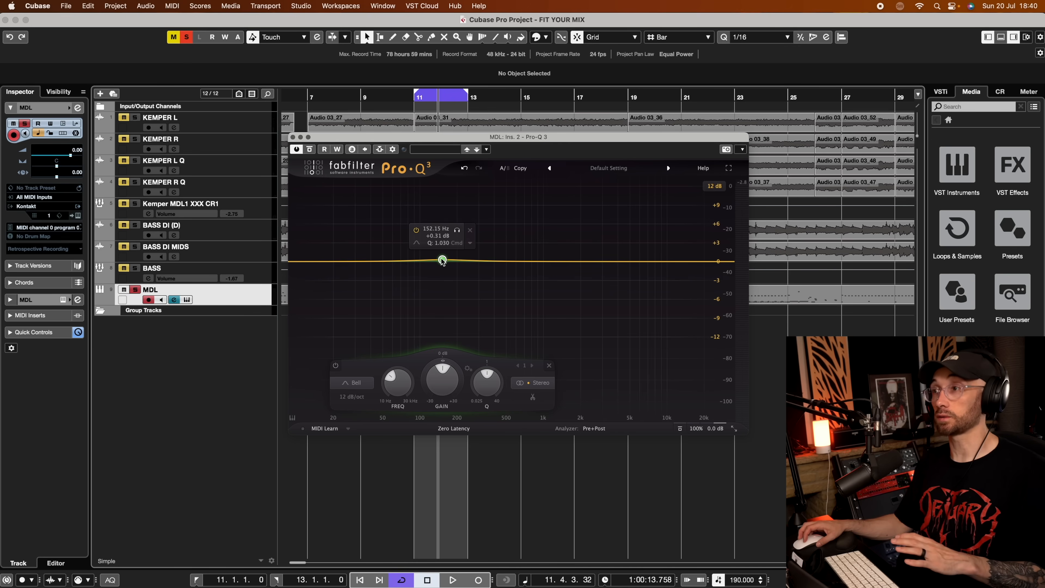
pyautogui.scroll(2, 442, 262)
pyautogui.press('Delete')
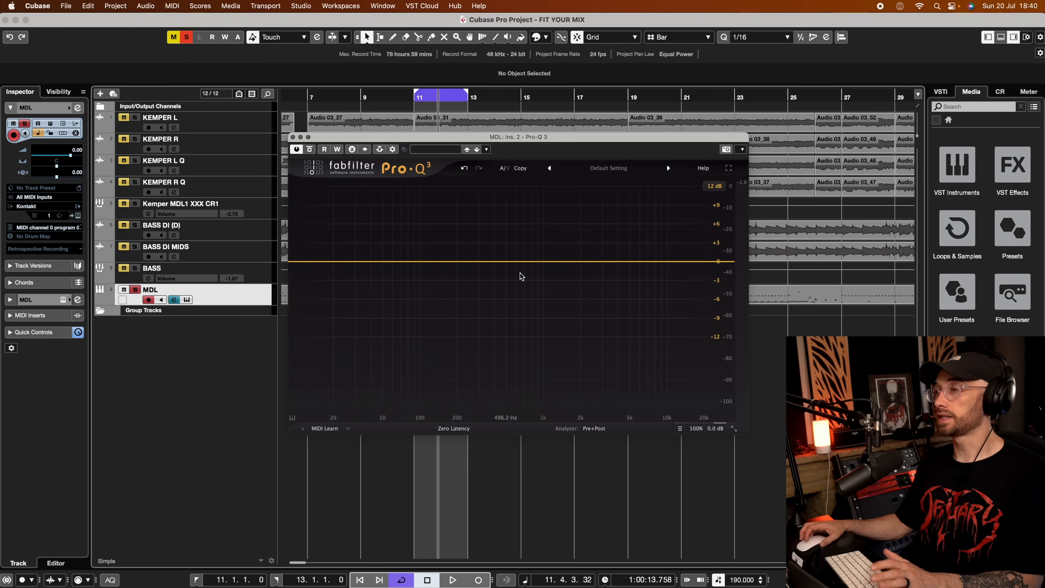
# - Audition a bell cut of about 3 dB at 612 Hz on the MDL loop, then flatten and remove the band
pyautogui.press('space')
pyautogui.moveTo(532, 261); pyautogui.dragTo(517, 283)
pyautogui.press('space')
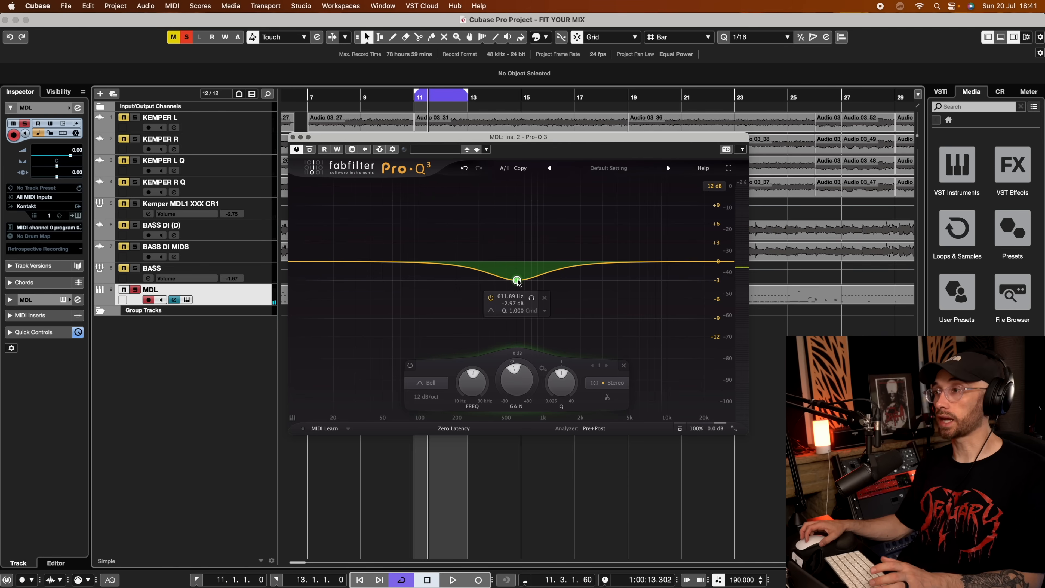
pyautogui.press('space')
pyautogui.moveTo(517, 281)
pyautogui.mouseDown()
pyautogui.moveTo(534, 211)
pyautogui.moveTo(528, 263)
pyautogui.mouseUp()
pyautogui.press('space')
pyautogui.click(555, 280)
# - Add a slight bell boost at about 4.9 kHz, remove it, and play the loop with a flat curve
pyautogui.moveTo(625, 264); pyautogui.dragTo(629, 260)
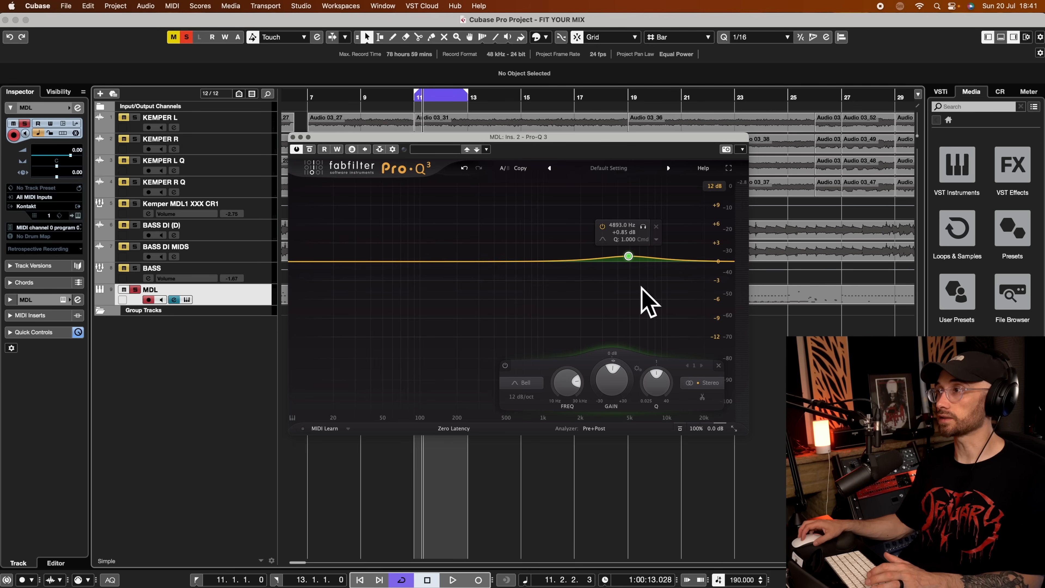
pyautogui.click(656, 227)
pyautogui.press('space')
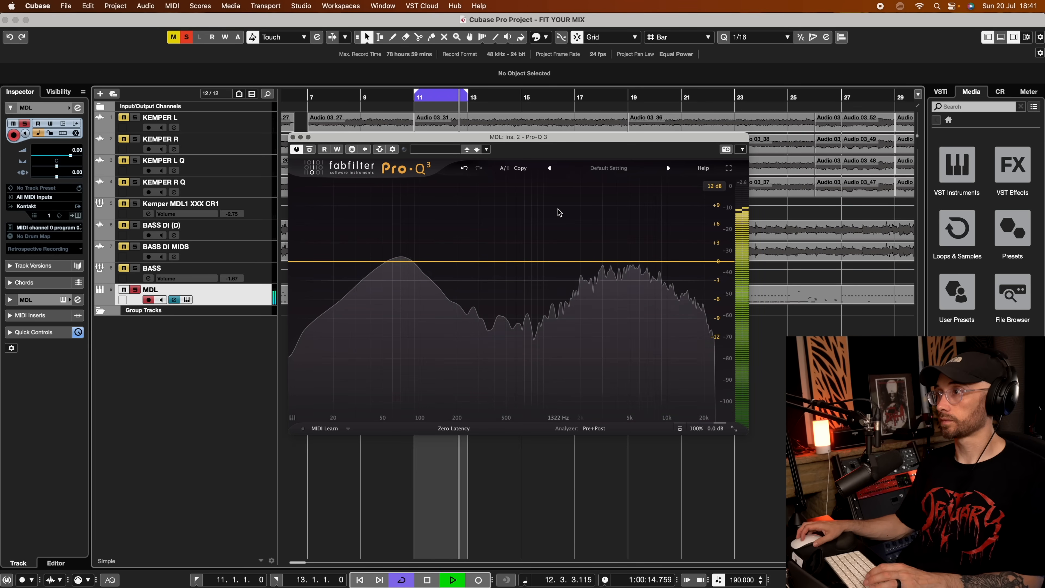
pyautogui.press('space')
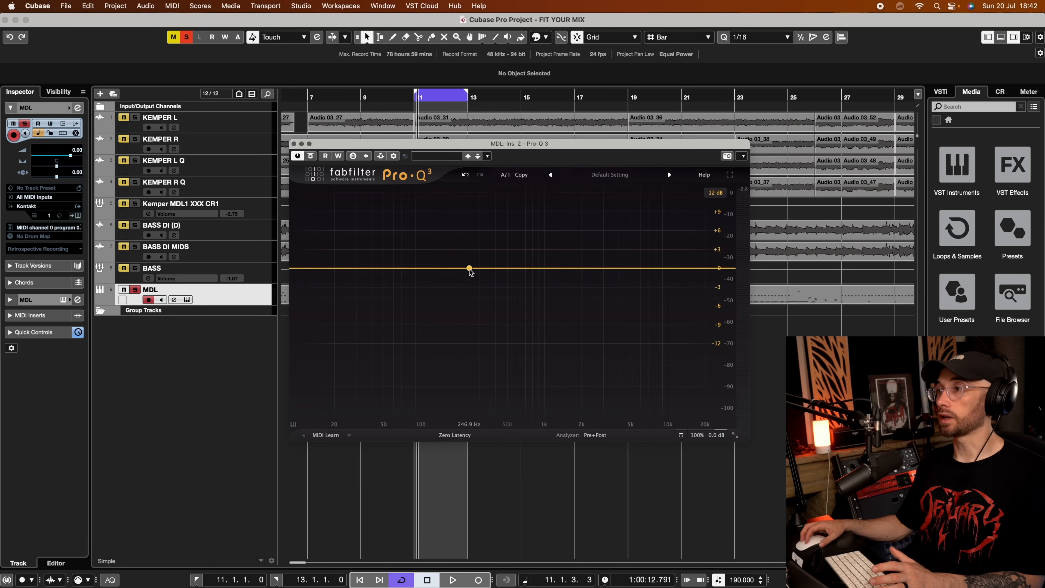
# - Sweep a near-flat bell band up to about 7 kHz and remove it, then mark about 900 Hz with another and remove that too
pyautogui.moveTo(469, 268); pyautogui.dragTo(649, 265)
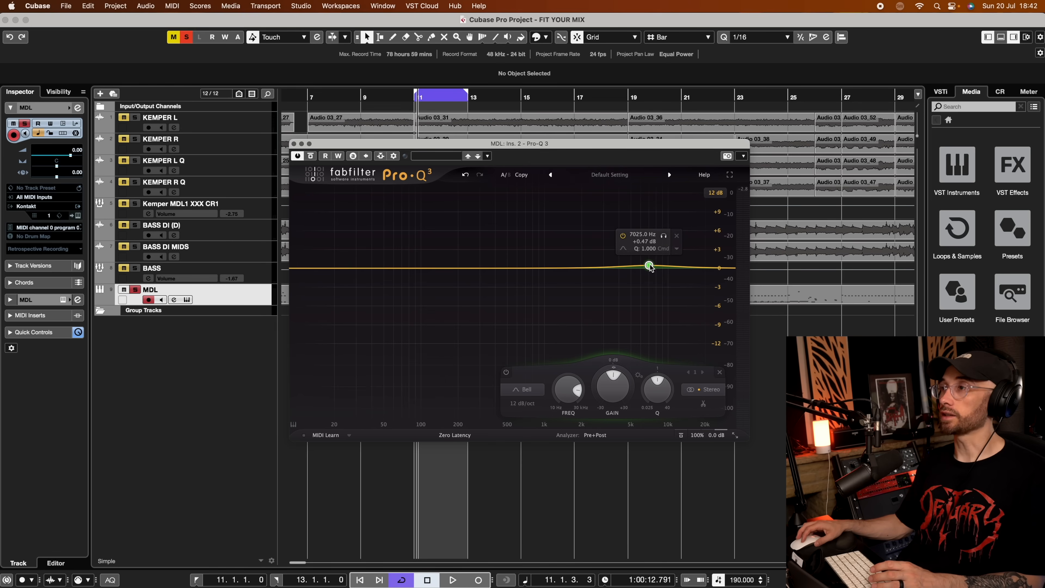
pyautogui.click(718, 372)
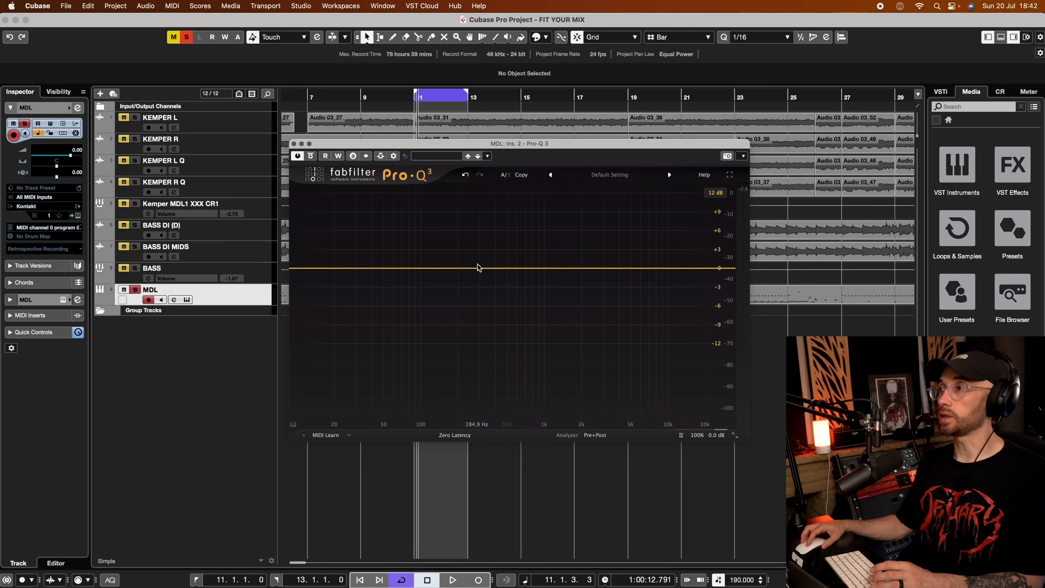
pyautogui.moveTo(515, 269); pyautogui.dragTo(539, 269)
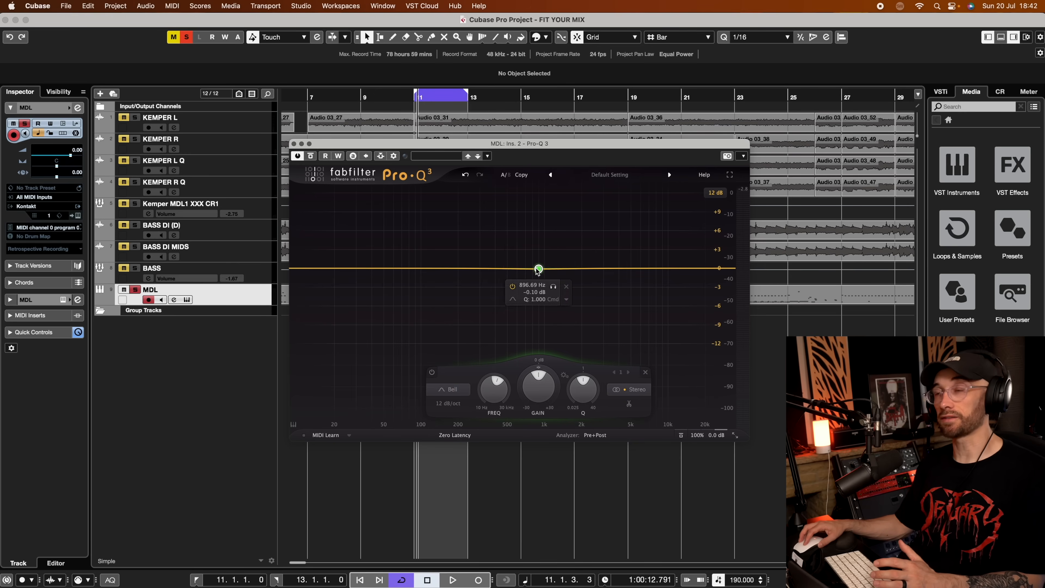
pyautogui.click(645, 372)
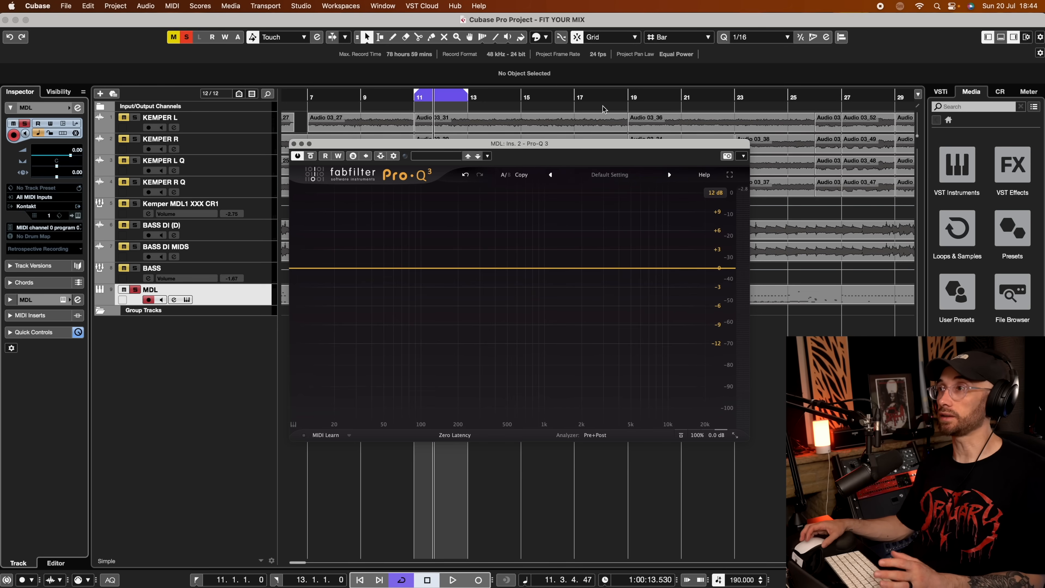
# - Play the MDL loop, mark the peak at about 212 Hz with a bell band, sweep it into the mids, and remove it
pyautogui.press('space')
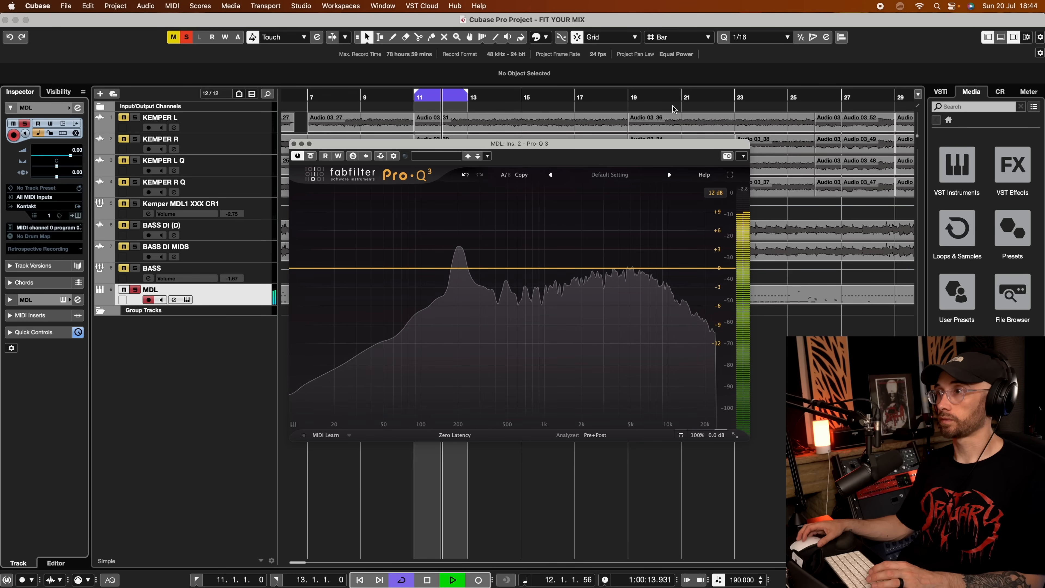
pyautogui.click(457, 268)
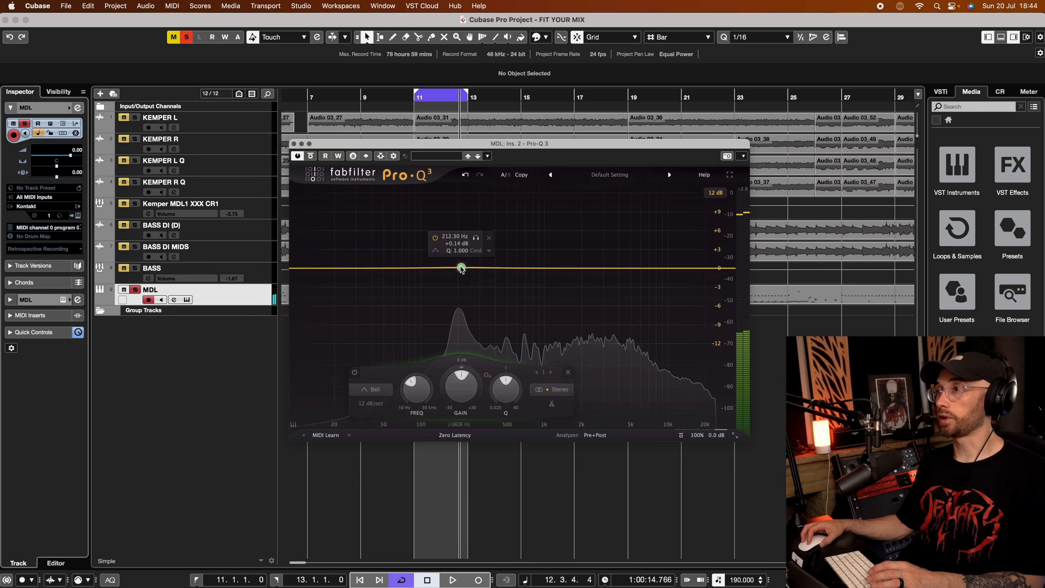
pyautogui.moveTo(457, 268); pyautogui.dragTo(526, 272)
pyautogui.click(632, 372)
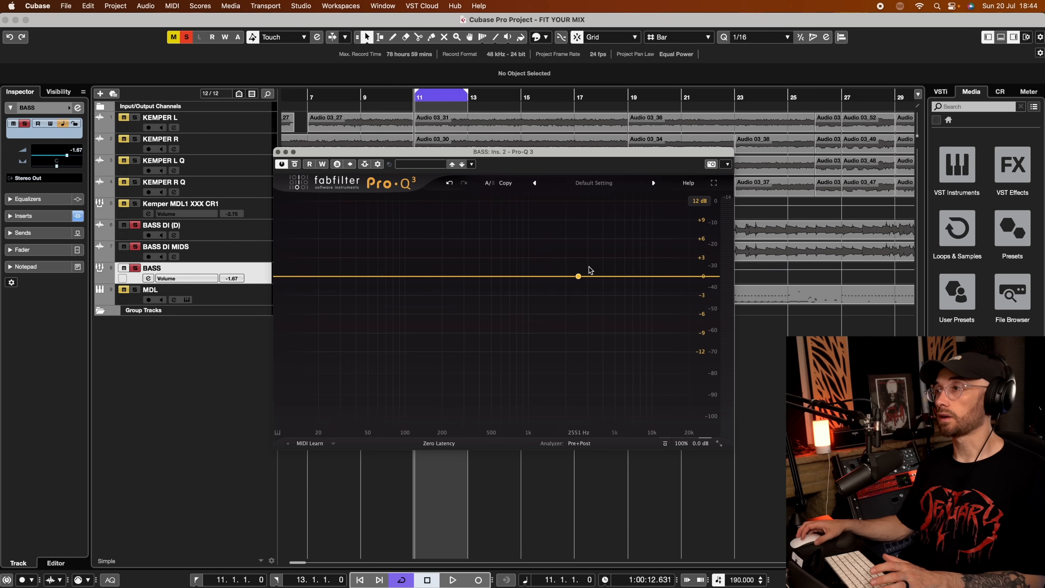
# - Play the BASS loop, mark the low-end peak with a near-flat bell band, and remove the band
pyautogui.press('space')
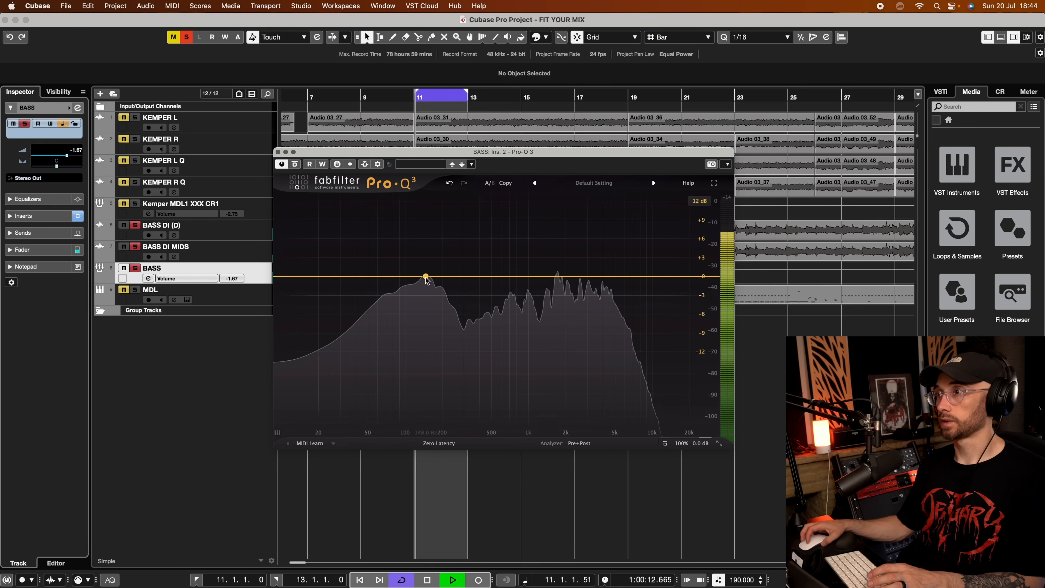
pyautogui.press('space')
pyautogui.moveTo(415, 276)
pyautogui.mouseDown()
pyautogui.moveTo(399, 268)
pyautogui.moveTo(433, 274)
pyautogui.mouseUp()
pyautogui.click(540, 381)
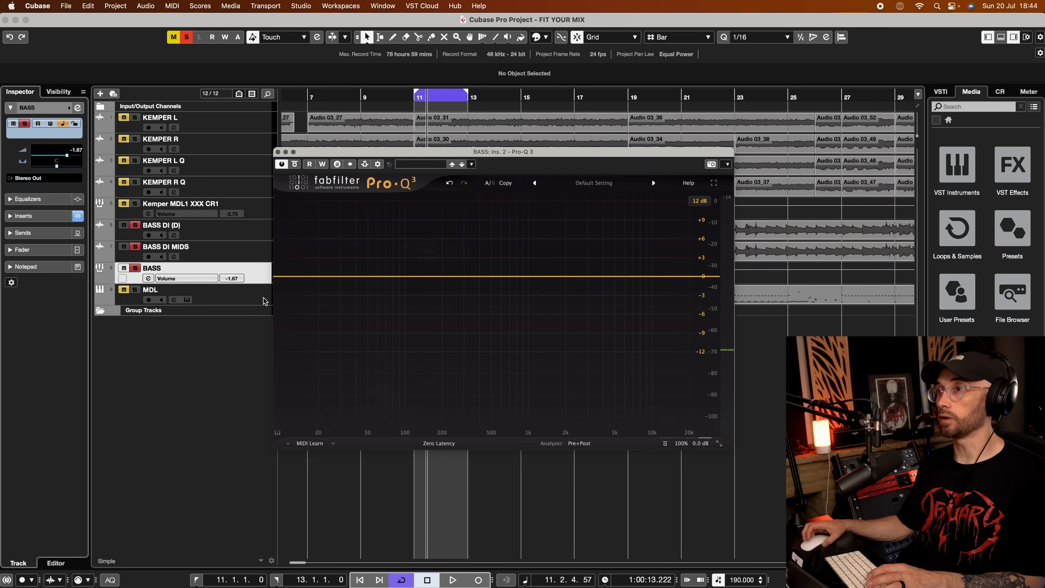
# - Look through the BASS DI (D) and BASS DI MIDS tracks and return to the BASS track
pyautogui.click(242, 233)
pyautogui.click(239, 247)
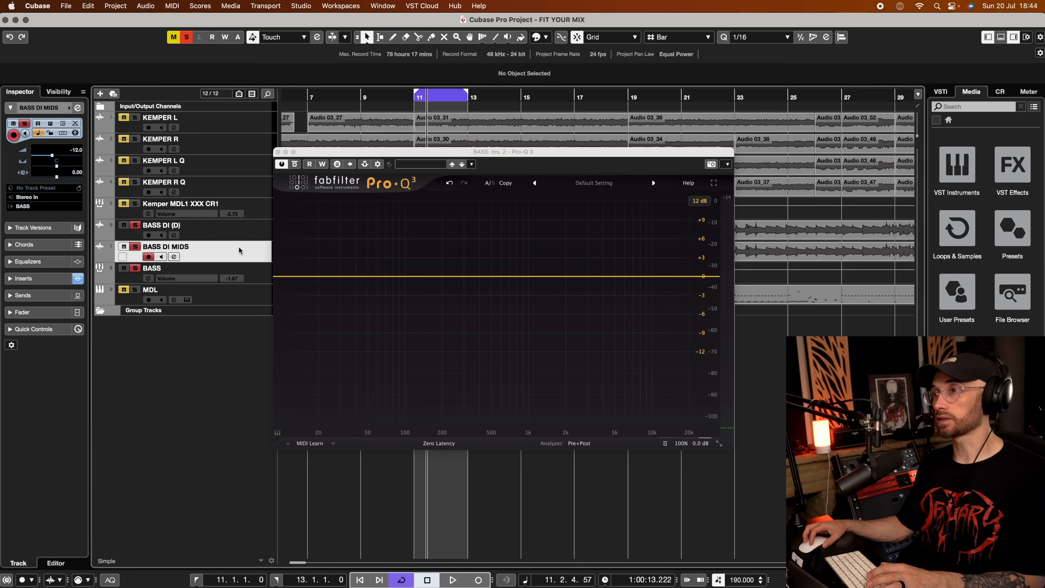
pyautogui.click(255, 274)
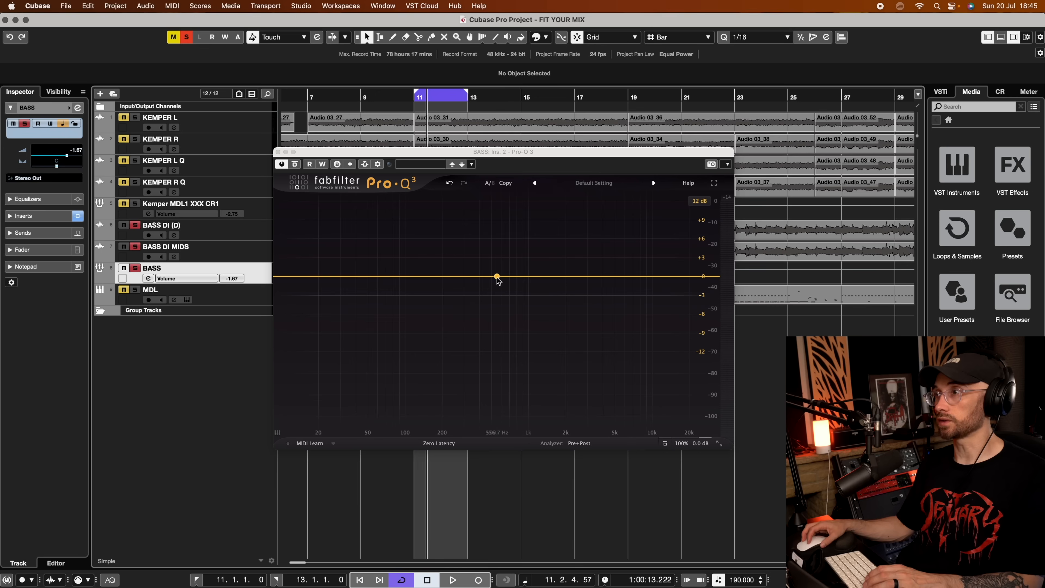
# - Play the BASS loop, sweep a bell band down to about 198 Hz, shift it up into the low mids, and remove it
pyautogui.press('space')
pyautogui.click(482, 267)
pyautogui.moveTo(481, 268); pyautogui.dragTo(442, 277)
pyautogui.press('space')
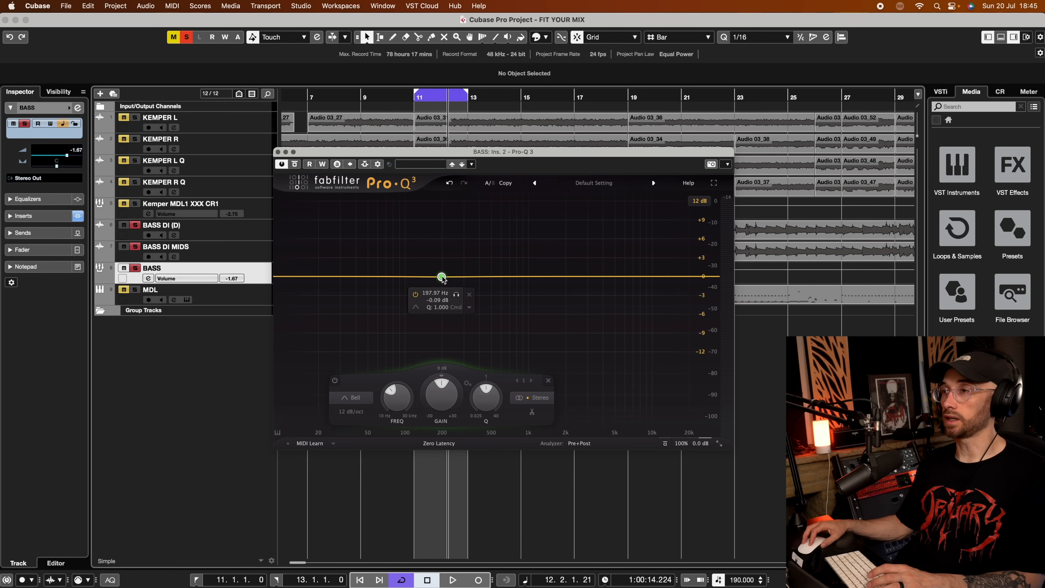
pyautogui.moveTo(442, 280); pyautogui.dragTo(442, 279)
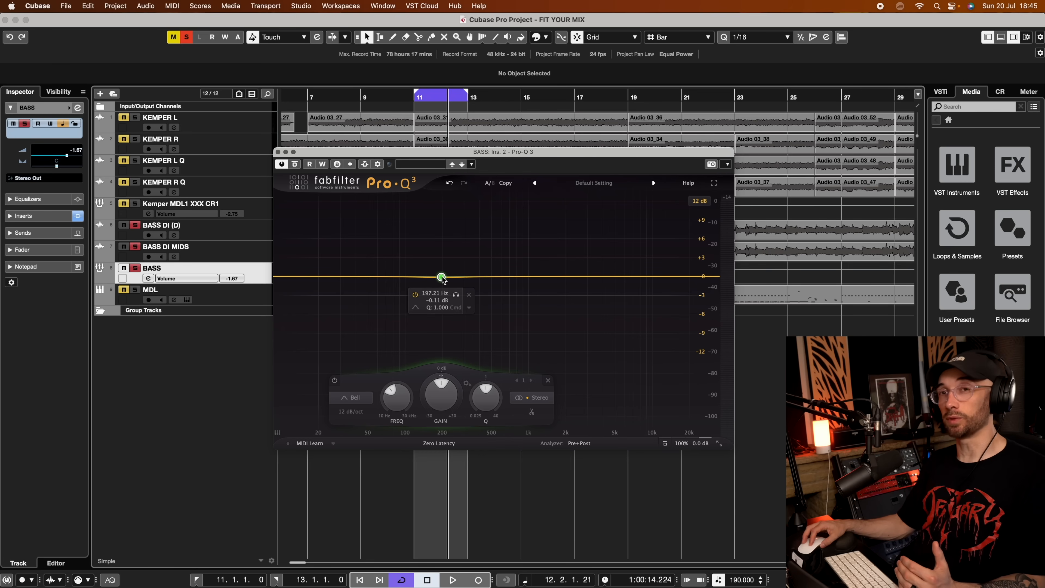
pyautogui.moveTo(442, 279); pyautogui.dragTo(467, 285)
pyautogui.press('space')
pyautogui.click(494, 302)
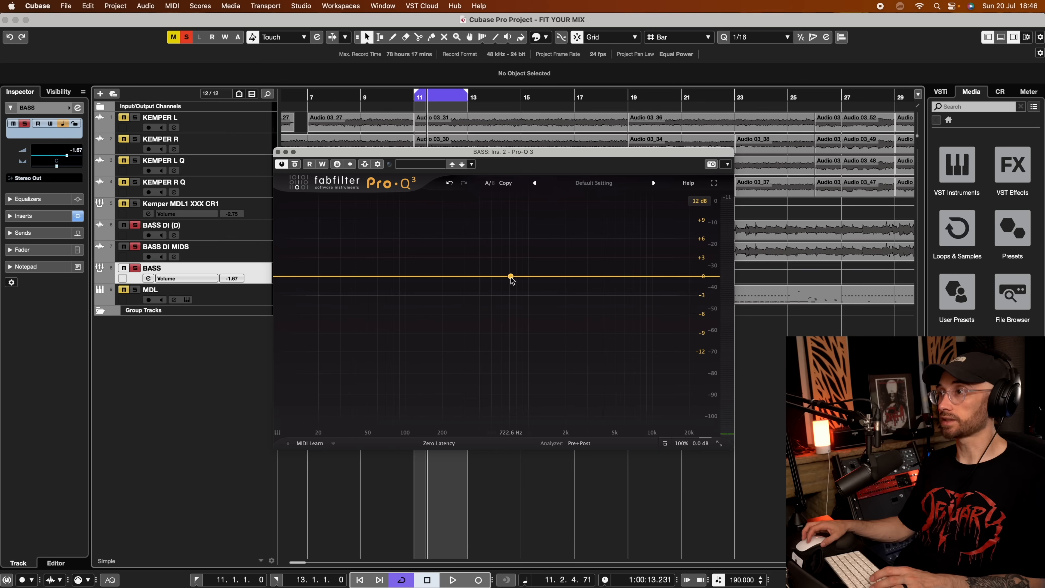
# - Mark the BASS midrange just above 700 Hz with a near-flat bell band during playback, then remove it
pyautogui.press('space')
pyautogui.moveTo(511, 277)
pyautogui.mouseDown()
pyautogui.moveTo(518, 238)
pyautogui.moveTo(516, 278)
pyautogui.mouseUp()
pyautogui.click(622, 380)
pyautogui.press('space')
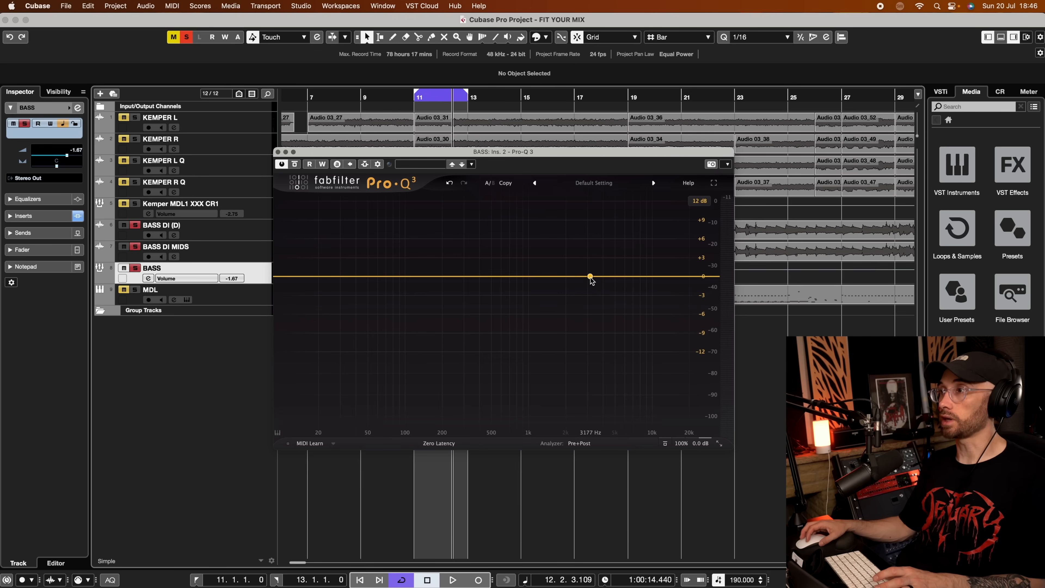
# - Mark the BASS upper mids with a bell band at about 2.9 kHz during playback, then delete it
pyautogui.press('space')
pyautogui.moveTo(589, 276)
pyautogui.mouseDown()
pyautogui.moveTo(587, 247)
pyautogui.moveTo(584, 273)
pyautogui.mouseUp()
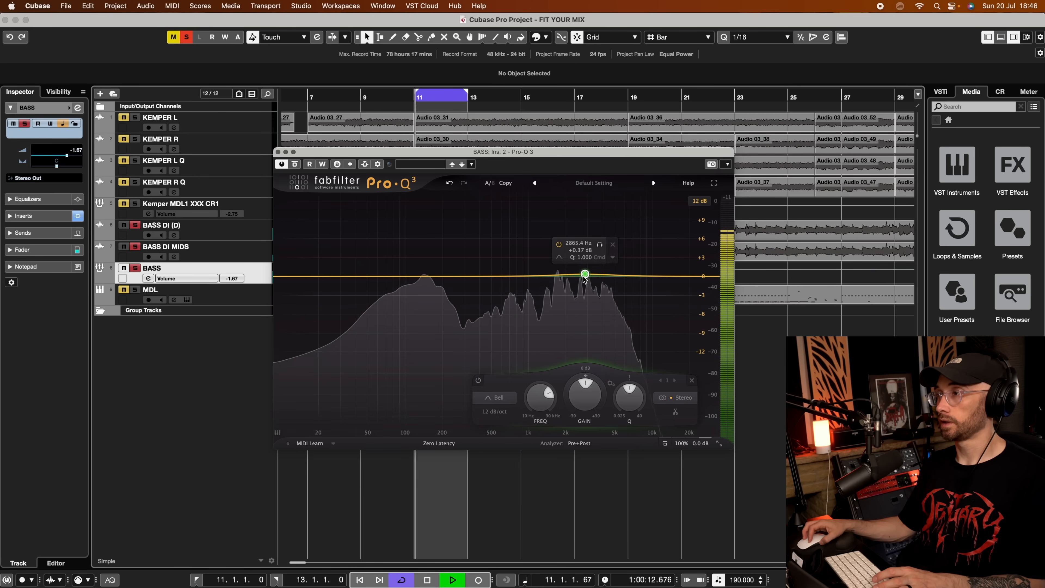
pyautogui.press('space')
pyautogui.press('Delete')
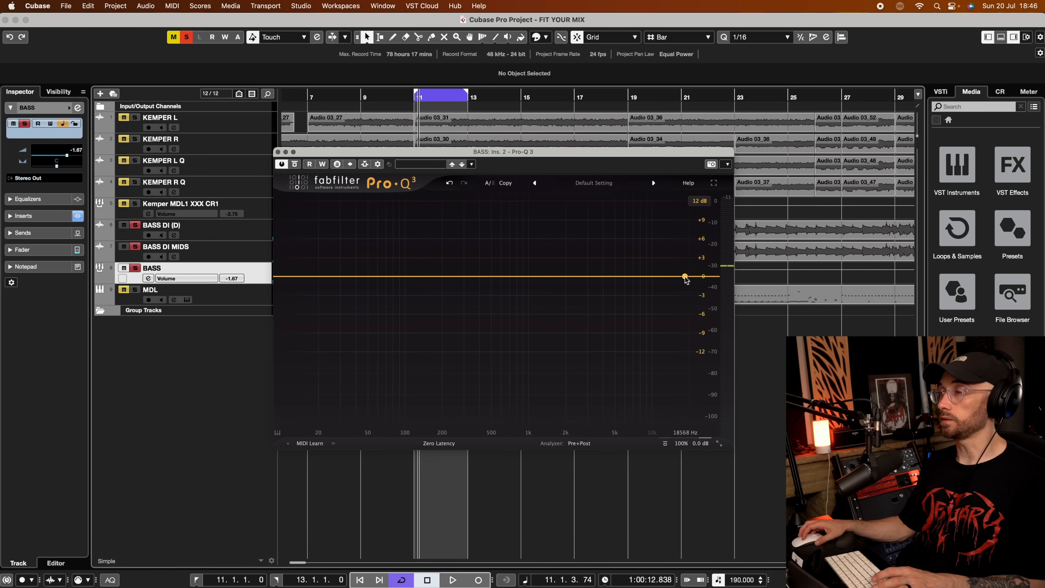
# - Add a high-cut filter at about 18.5 kHz on the BASS track, set its slope to 24 dB/oct, and adjust its frequency
pyautogui.click(684, 277)
pyautogui.click(506, 411)
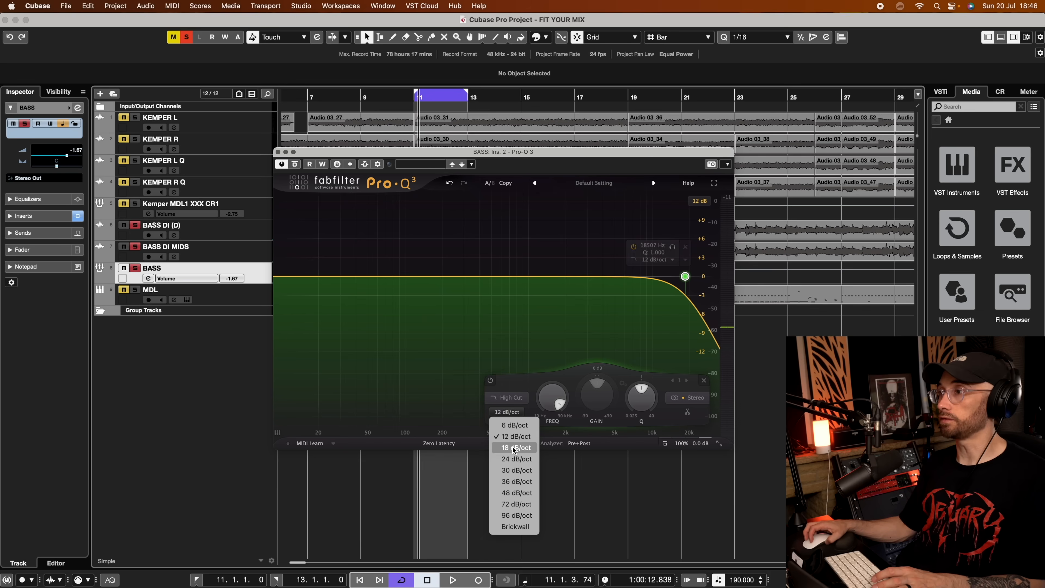
pyautogui.click(513, 458)
pyautogui.moveTo(560, 404); pyautogui.dragTo(561, 398)
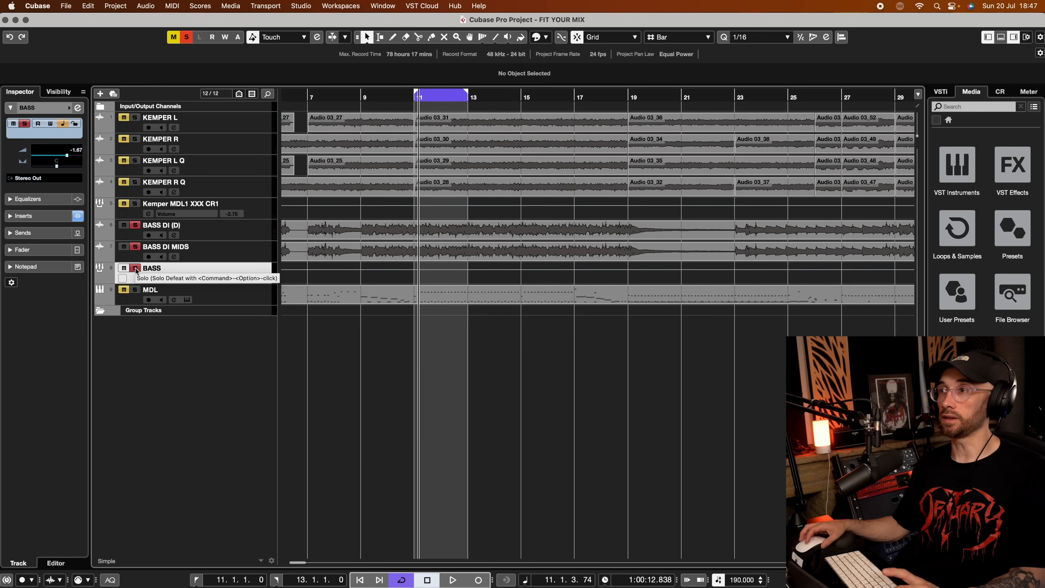
# - Turn off solo on the BASS track and select the BASS DI MIDS track
pyautogui.click(136, 269)
pyautogui.click(130, 241)
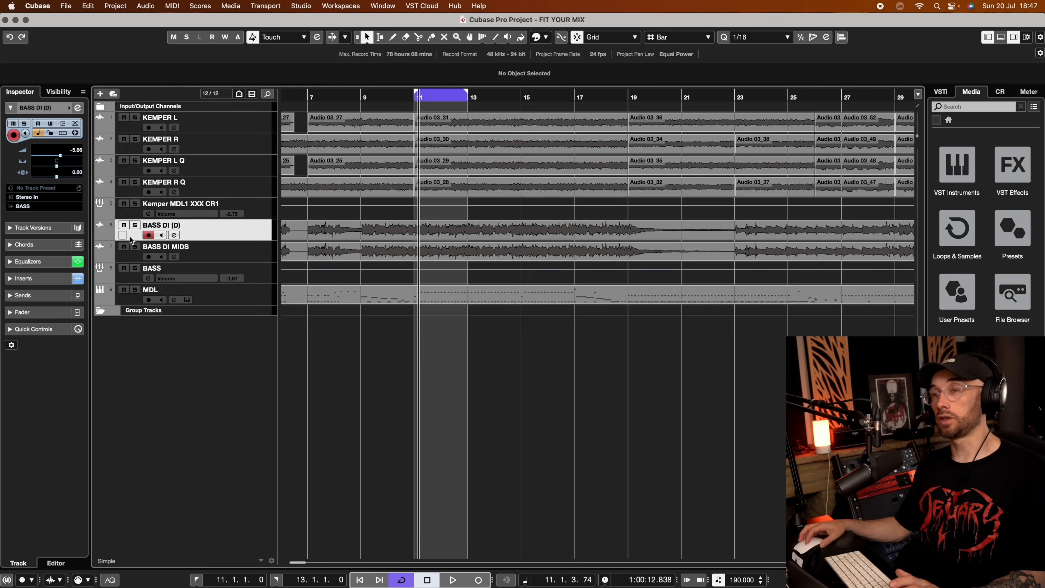
pyautogui.click(130, 258)
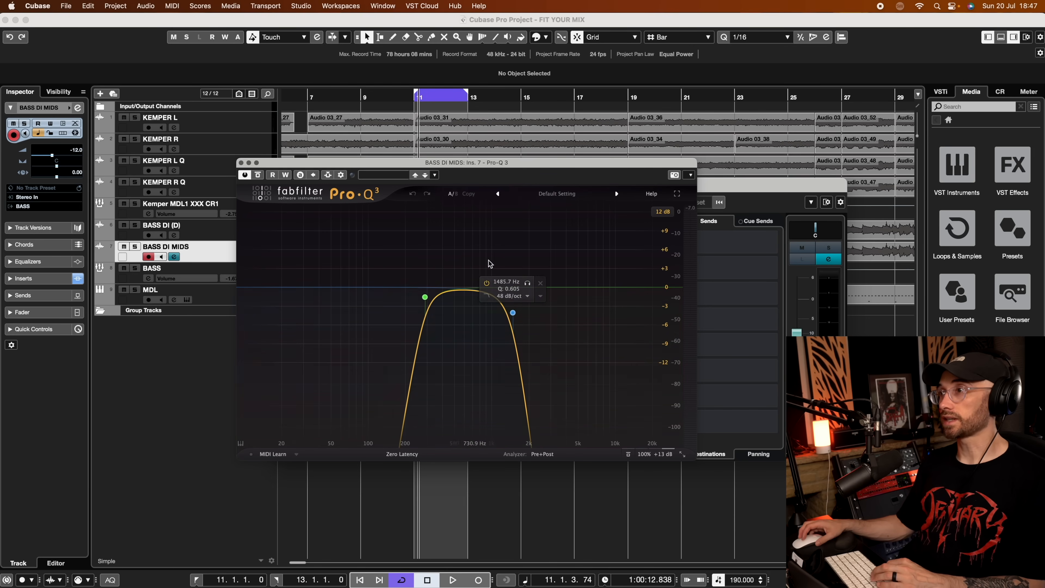
# - Solo the BASS DI MIDS channel and play the loop to examine its Pro-Q 3 low-cut and high-cut filtering
pyautogui.click(829, 249)
pyautogui.press('space')
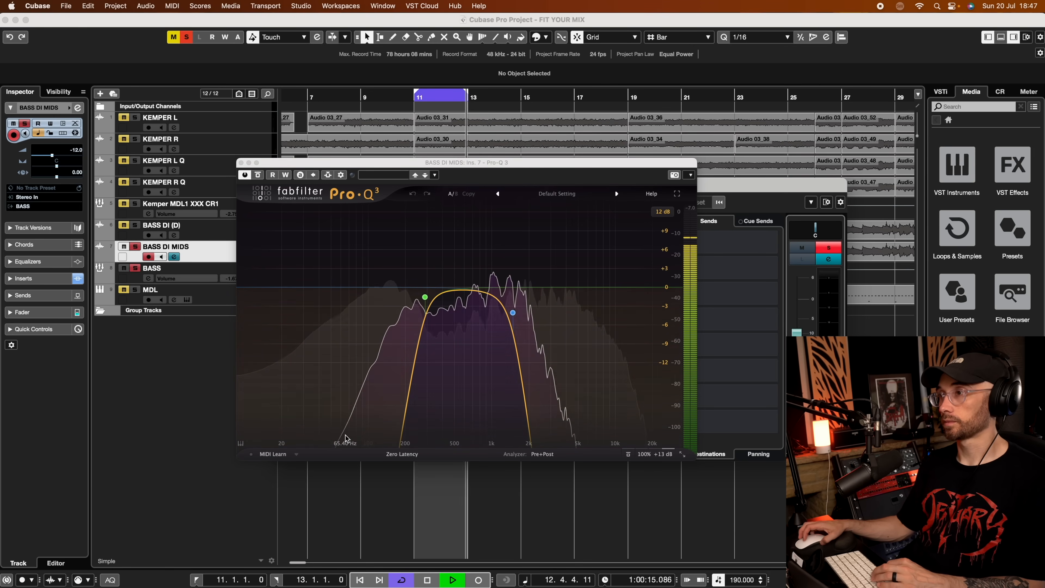
pyautogui.press('space')
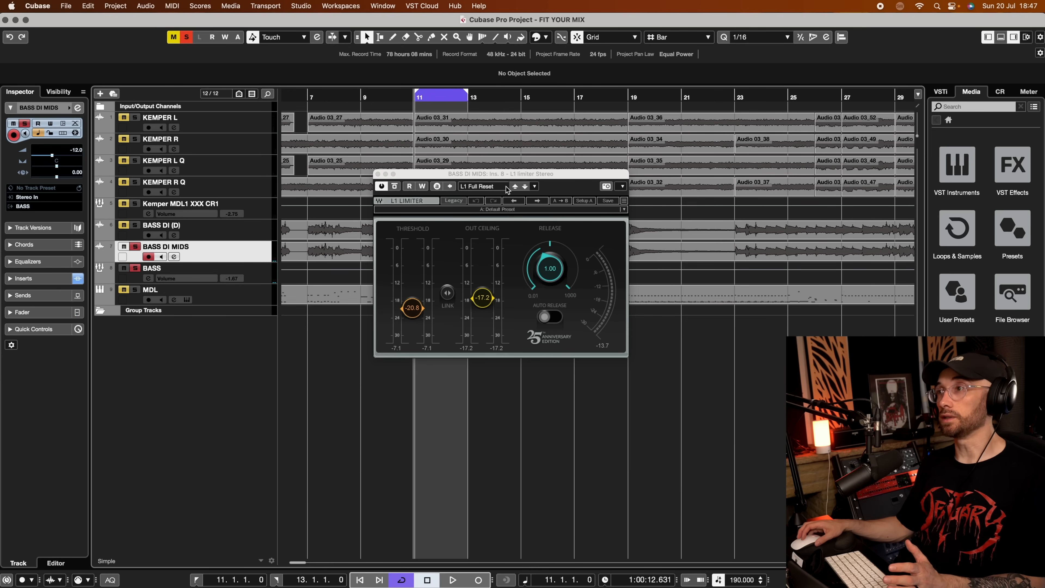
# - Play the loop to examine the L1 Limiter's action on BASS DI MIDS, then close the limiter window
pyautogui.press('space')
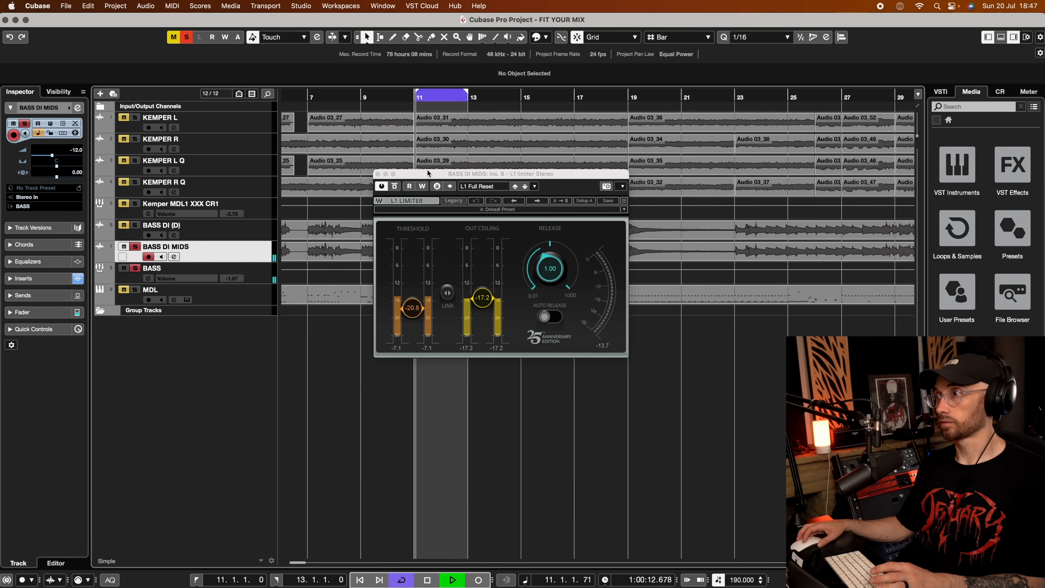
pyautogui.press('space')
pyautogui.click(378, 174)
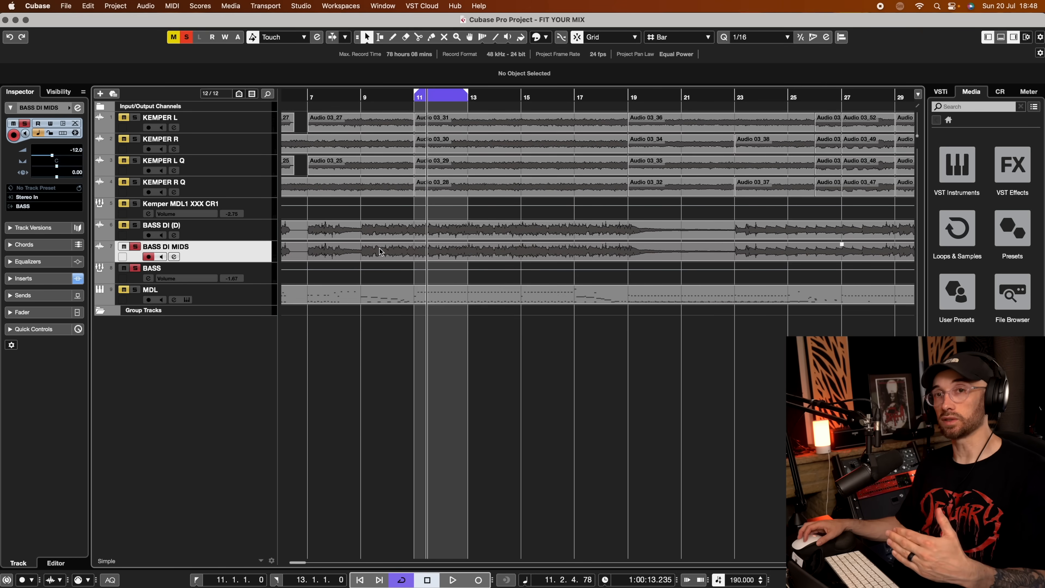
# - Solo the BASS track with its DI tracks and play bars 11 to 13 to audition the BASS DI MIDS fader level
pyautogui.click(134, 268)
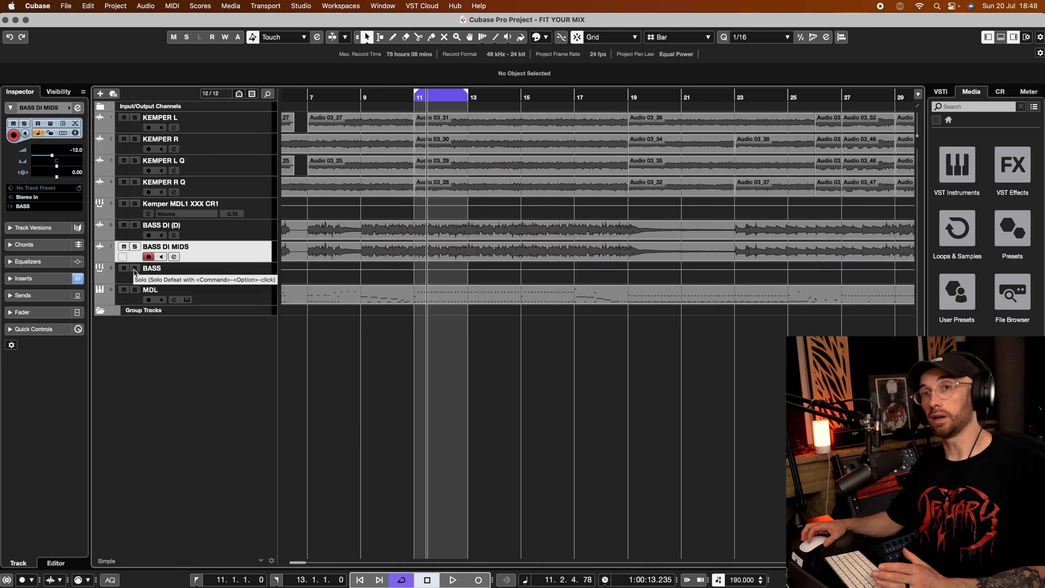
pyautogui.click(134, 268)
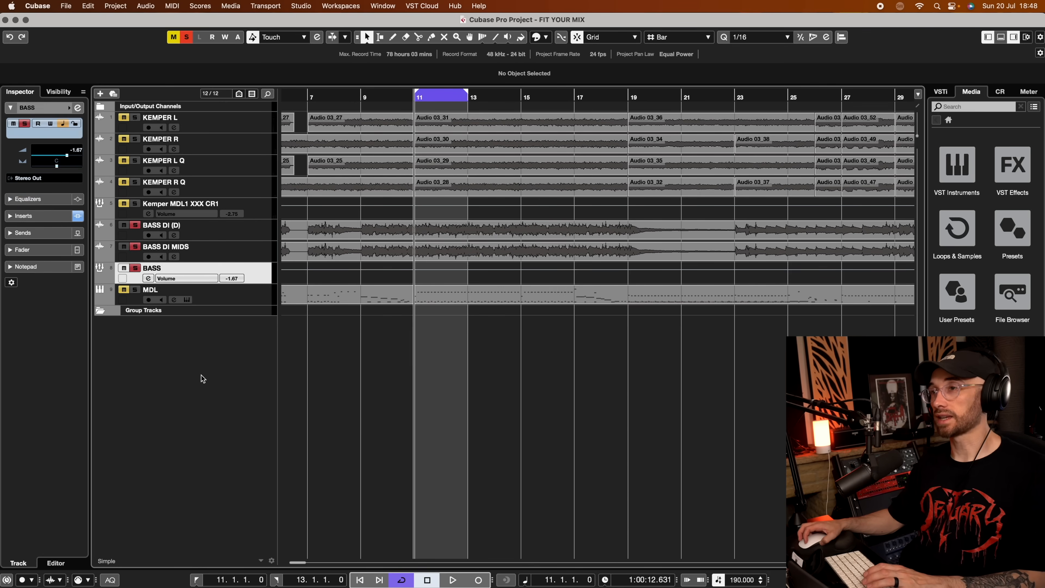
pyautogui.click(135, 247)
pyautogui.click(136, 247)
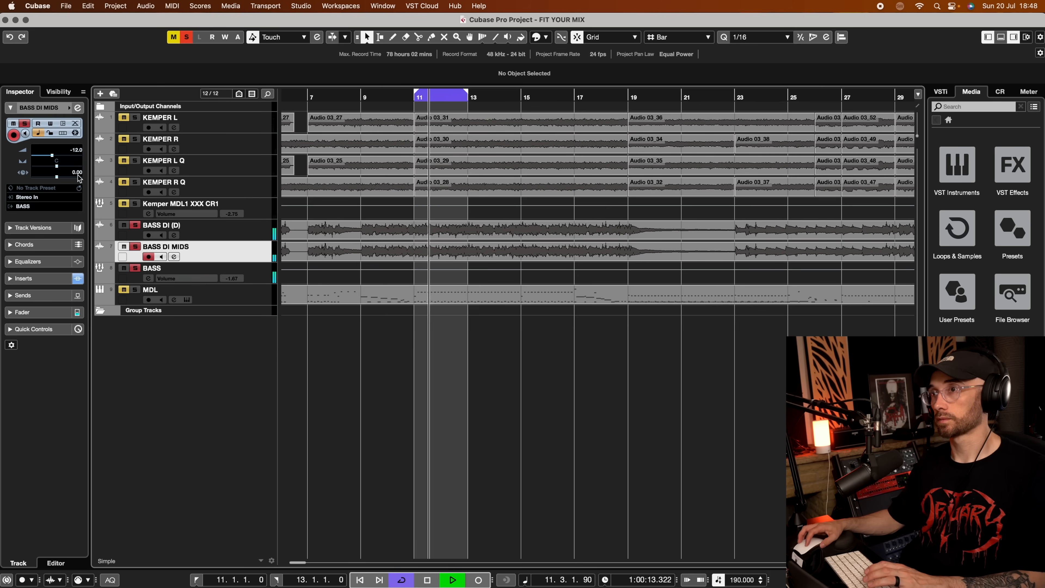
pyautogui.moveTo(53, 159)
pyautogui.mouseDown()
pyautogui.moveTo(66, 160)
pyautogui.moveTo(52, 160)
pyautogui.mouseUp()
pyautogui.press('space')
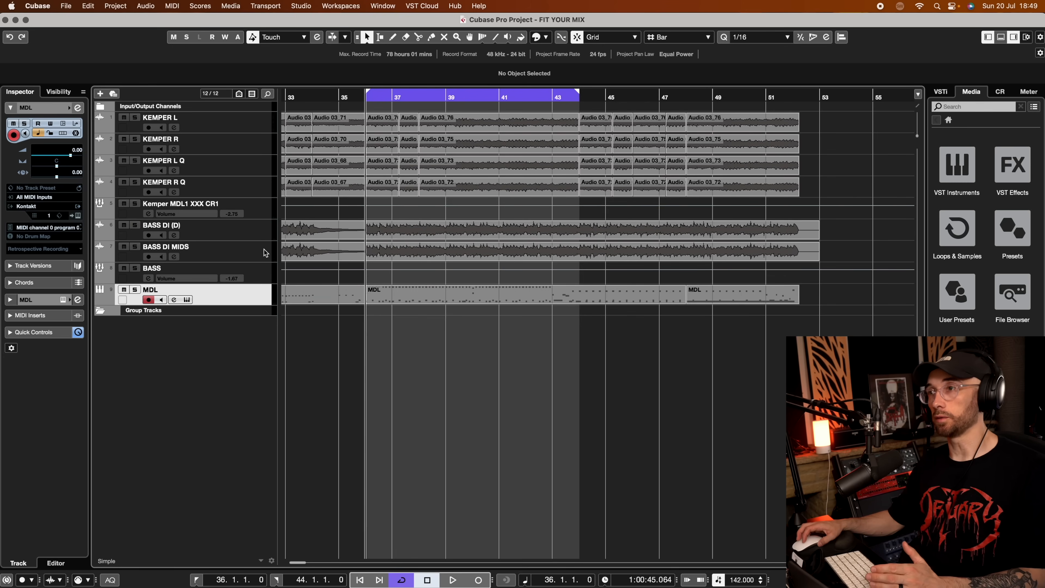
# - Play the full mix from bar 36 and set the BASS DI MIDS volume to about -10.3 dB
pyautogui.click(265, 252)
pyautogui.press('space')
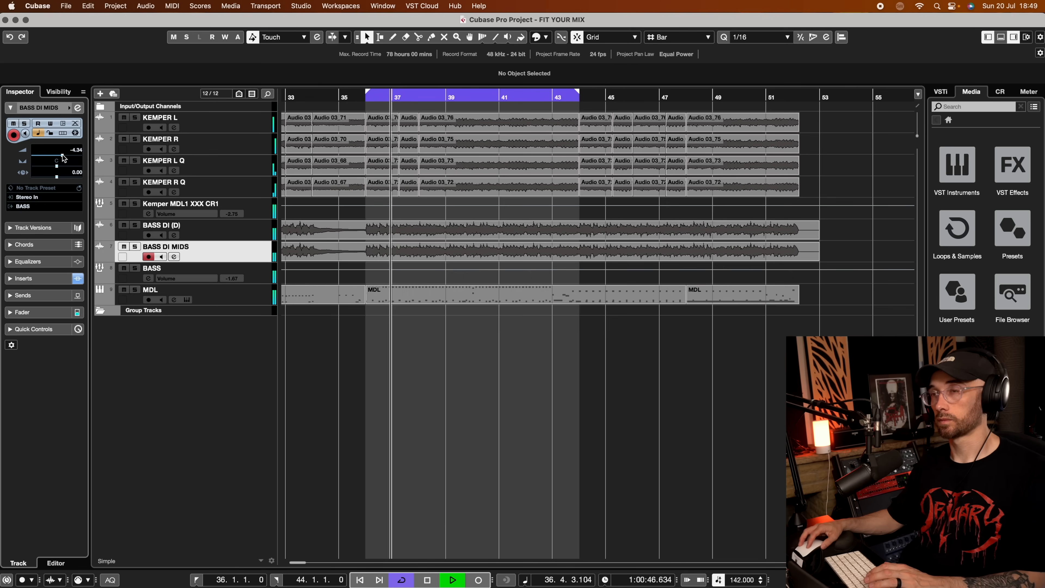
pyautogui.moveTo(62, 157); pyautogui.dragTo(54, 155)
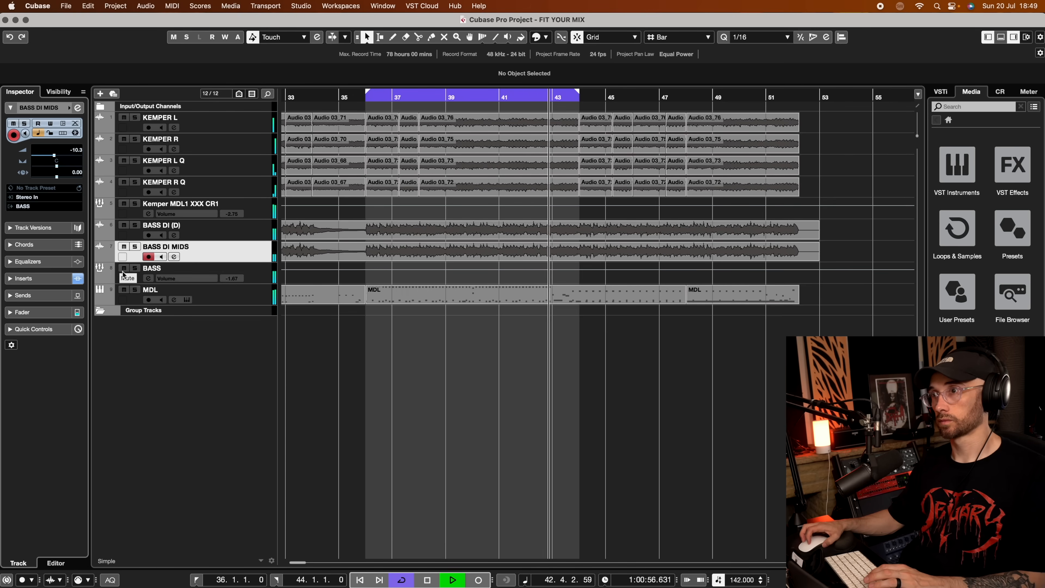
pyautogui.press('space')
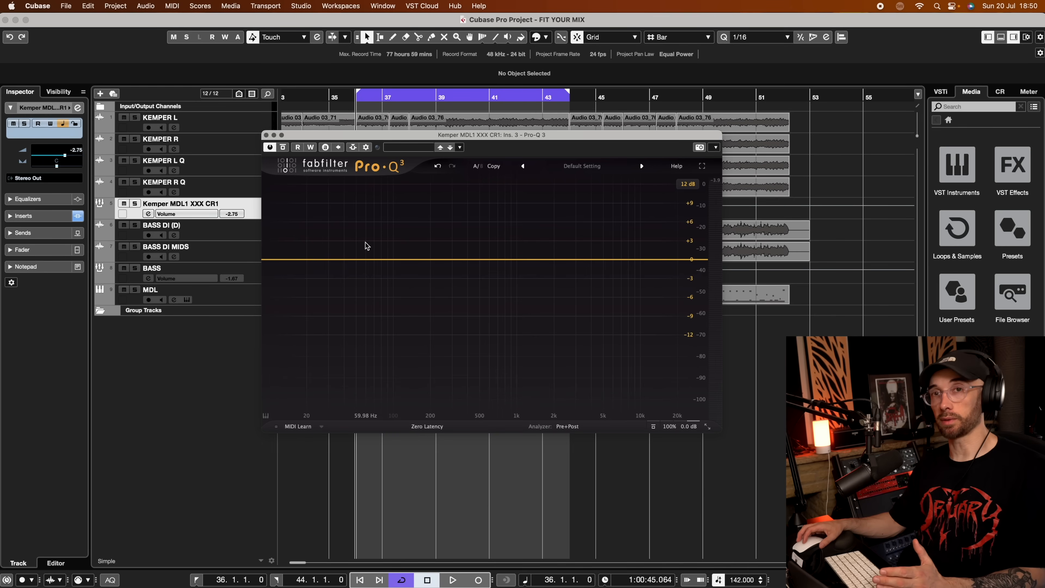
# - Play the loop and add a 36 dB/oct low cut at about 62 Hz with Q about 0.81 to the Kemper MDL1 XXX CR1 Pro-Q 3
pyautogui.press('space')
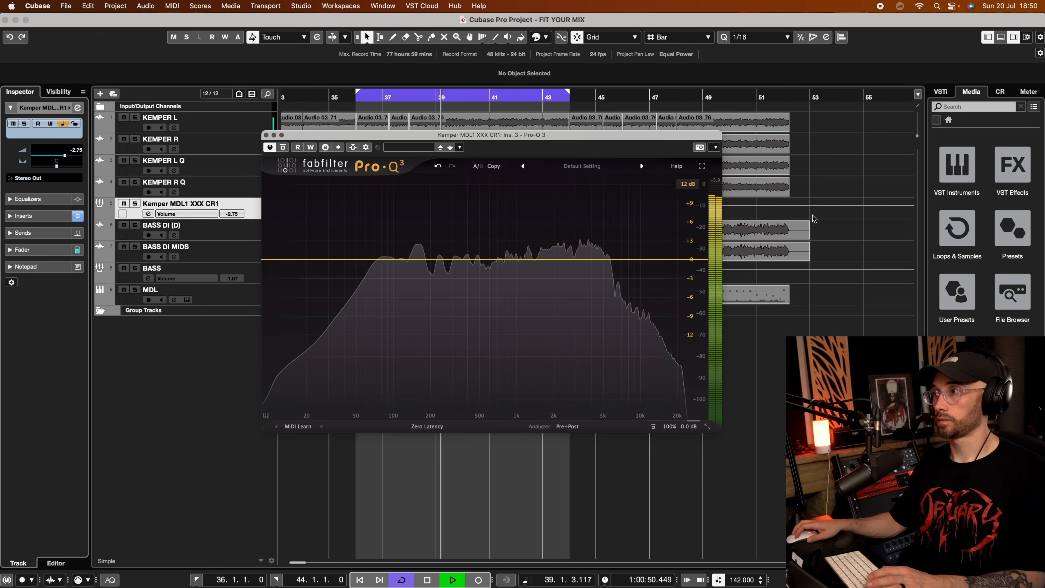
pyautogui.press('space')
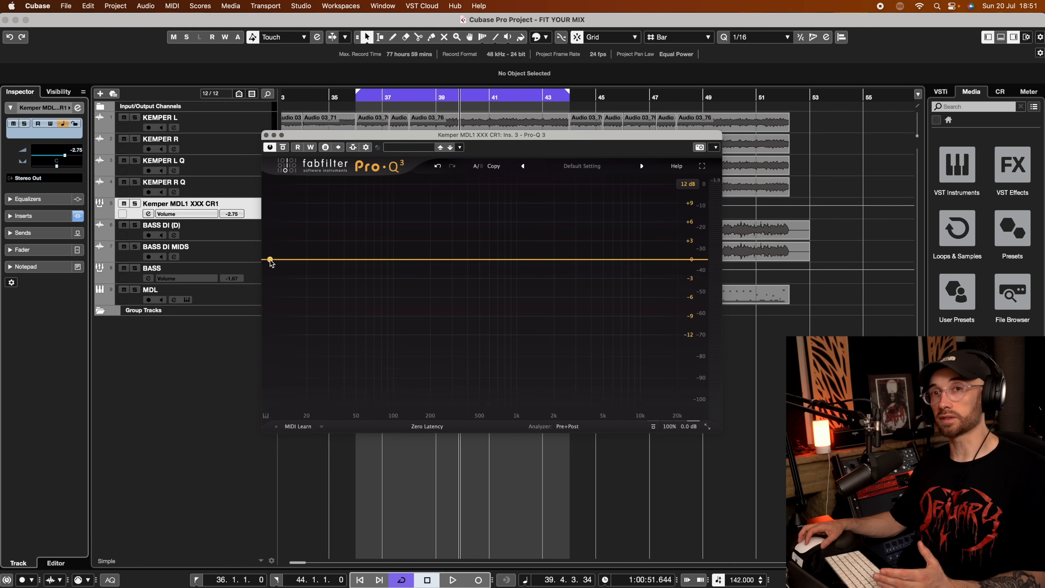
pyautogui.click(270, 260)
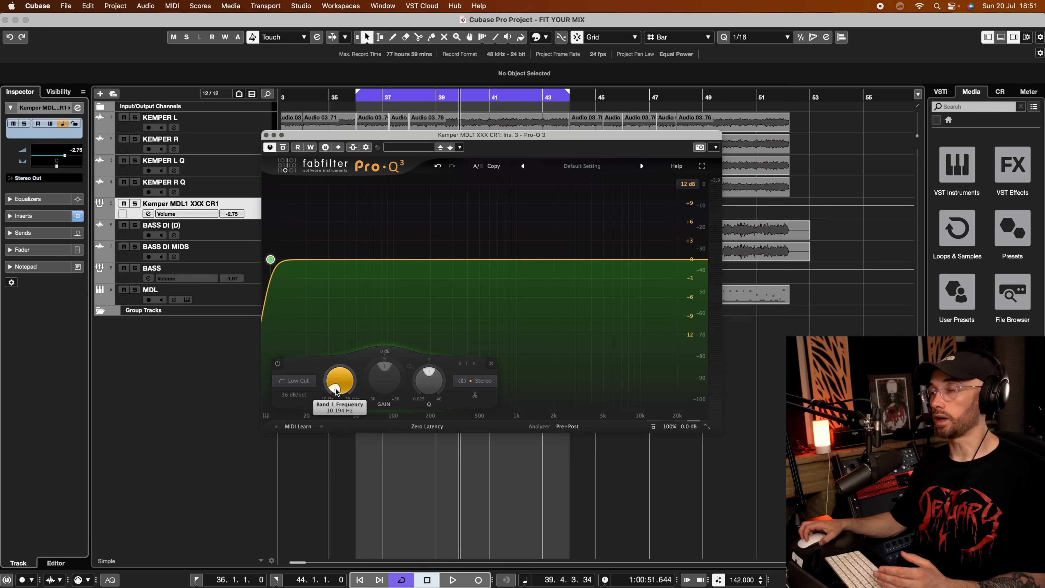
pyautogui.moveTo(336, 389); pyautogui.dragTo(335, 380)
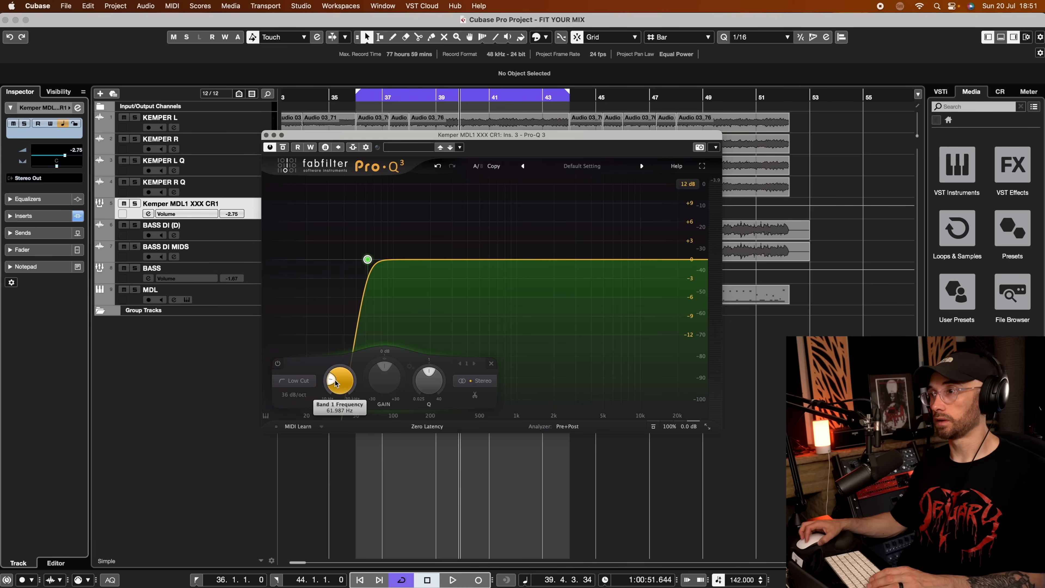
pyautogui.press('space')
pyautogui.moveTo(367, 260)
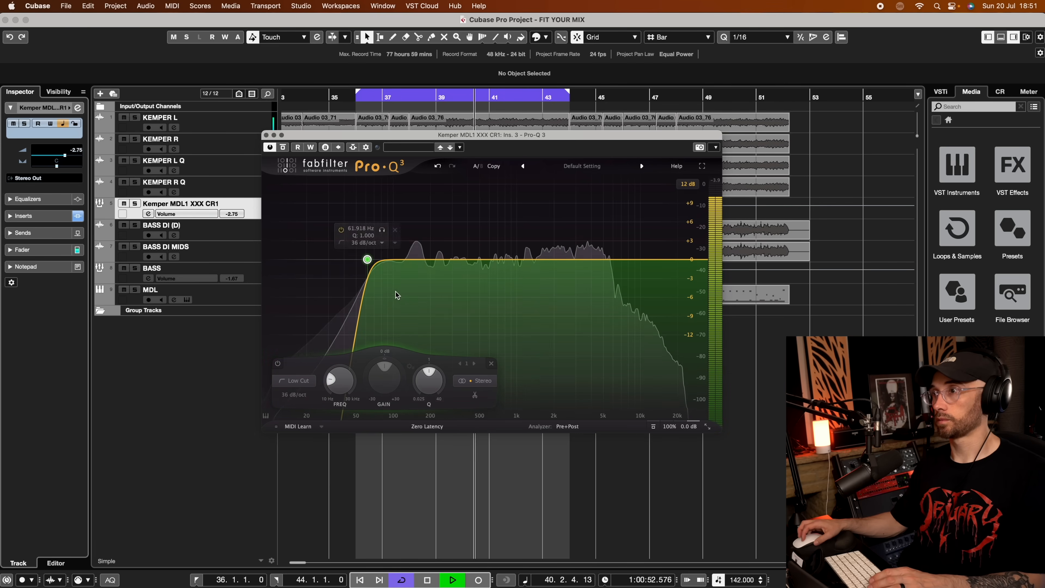
pyautogui.moveTo(428, 370); pyautogui.dragTo(426, 371)
pyautogui.press('space')
# - Add a 24 dB/oct bell cut of about 1.7 dB near 150 Hz with Q about 3.36, and fine-tune the low cut
pyautogui.click(406, 256)
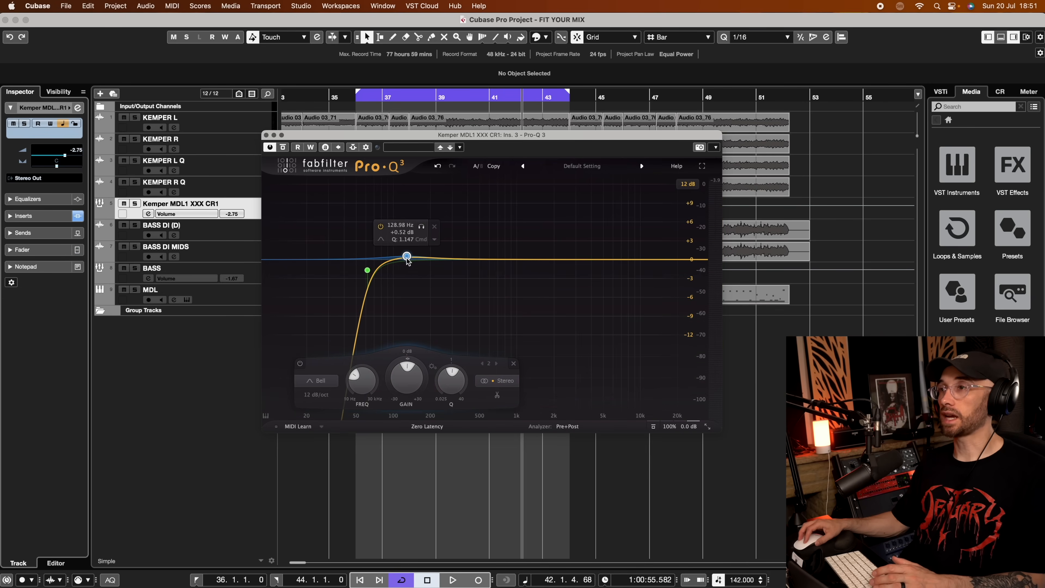
pyautogui.moveTo(407, 259); pyautogui.dragTo(409, 253)
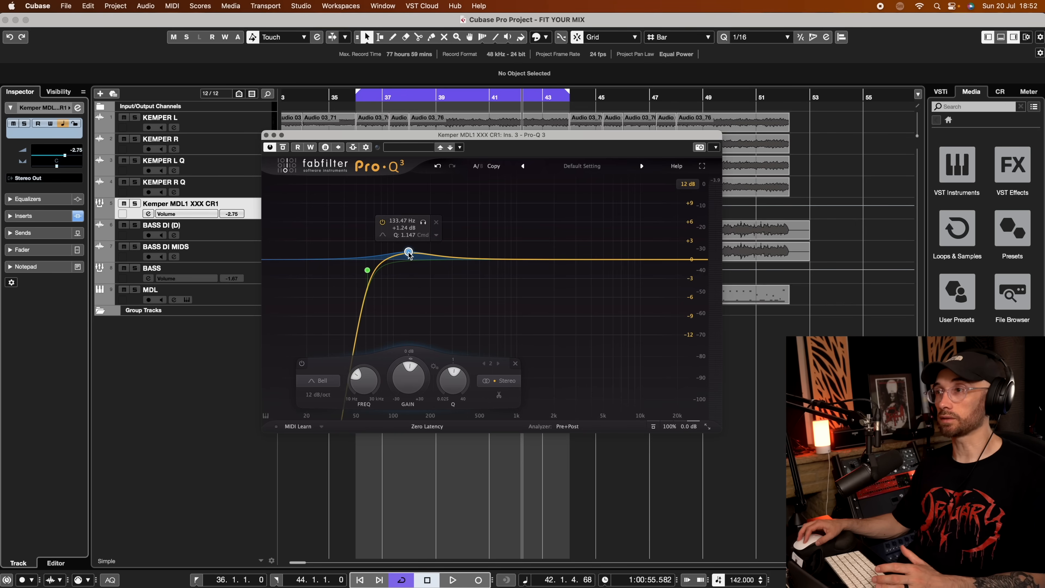
pyautogui.moveTo(408, 256); pyautogui.dragTo(410, 258)
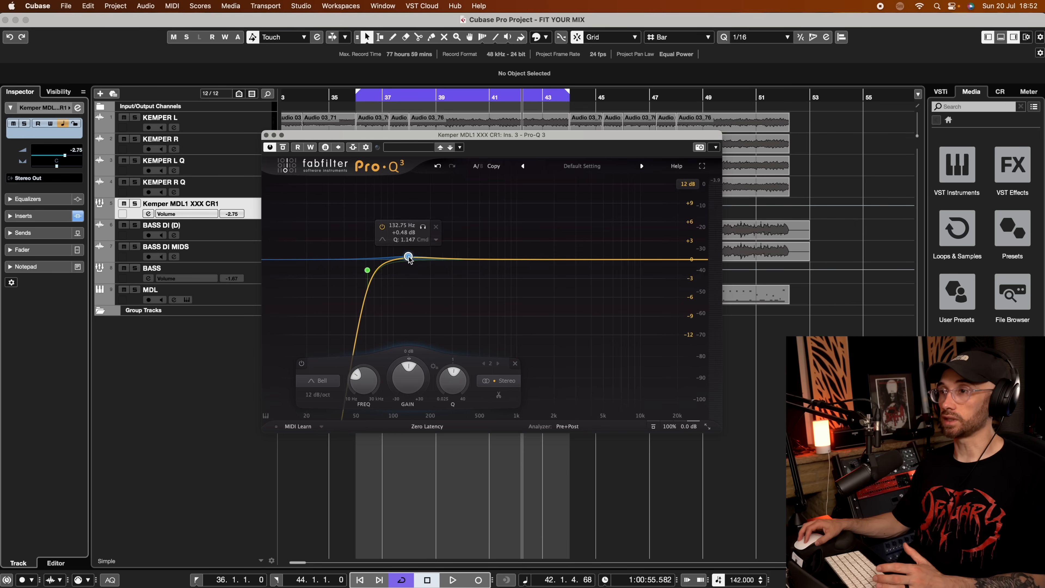
pyautogui.press('space')
pyautogui.click(318, 395)
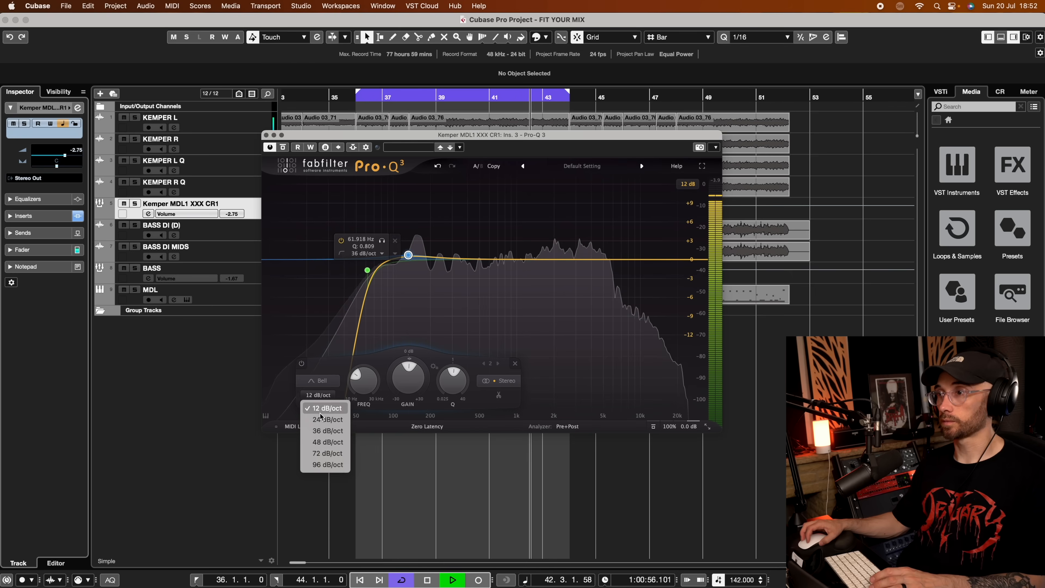
pyautogui.press('Return')
pyautogui.moveTo(408, 256)
pyautogui.mouseDown()
pyautogui.moveTo(419, 236)
pyautogui.moveTo(418, 274)
pyautogui.mouseUp()
pyautogui.scroll(3, 458, 379)
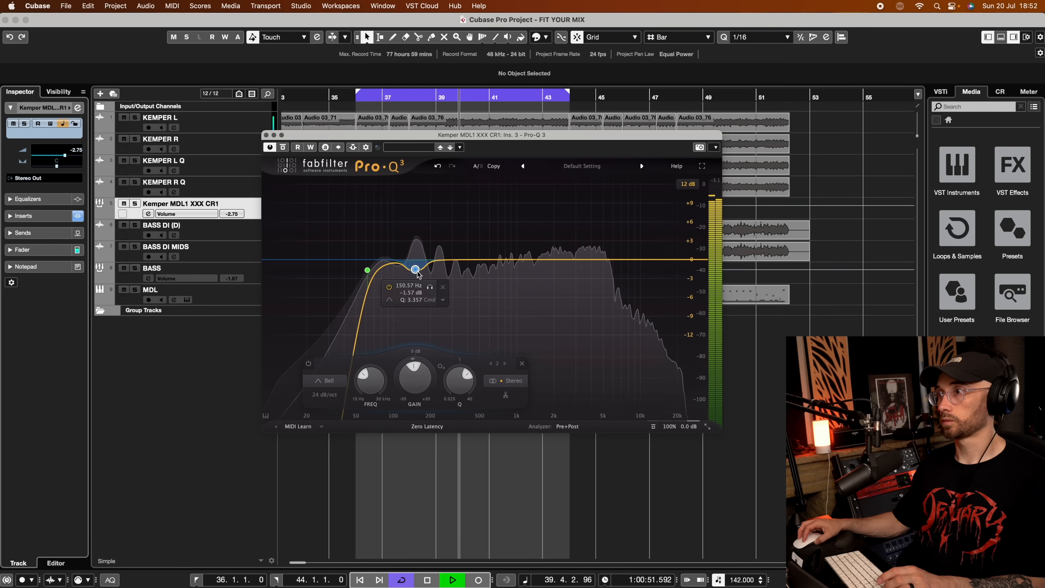
pyautogui.click(369, 273)
pyautogui.click(421, 271)
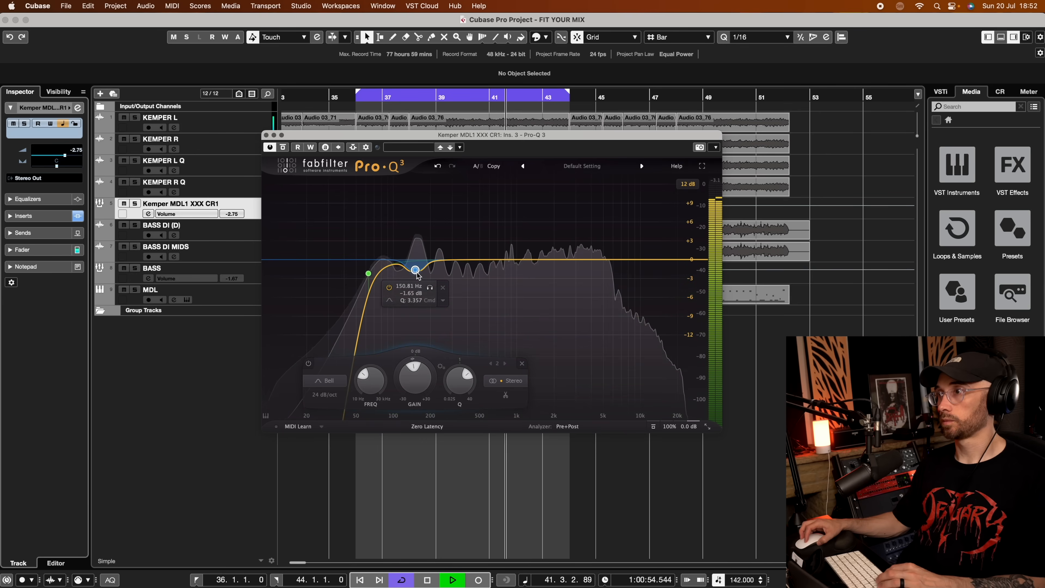
# - Add a bell band in the low mids around 300 Hz and pull it down into a gentle cut
pyautogui.click(458, 254)
pyautogui.press('space')
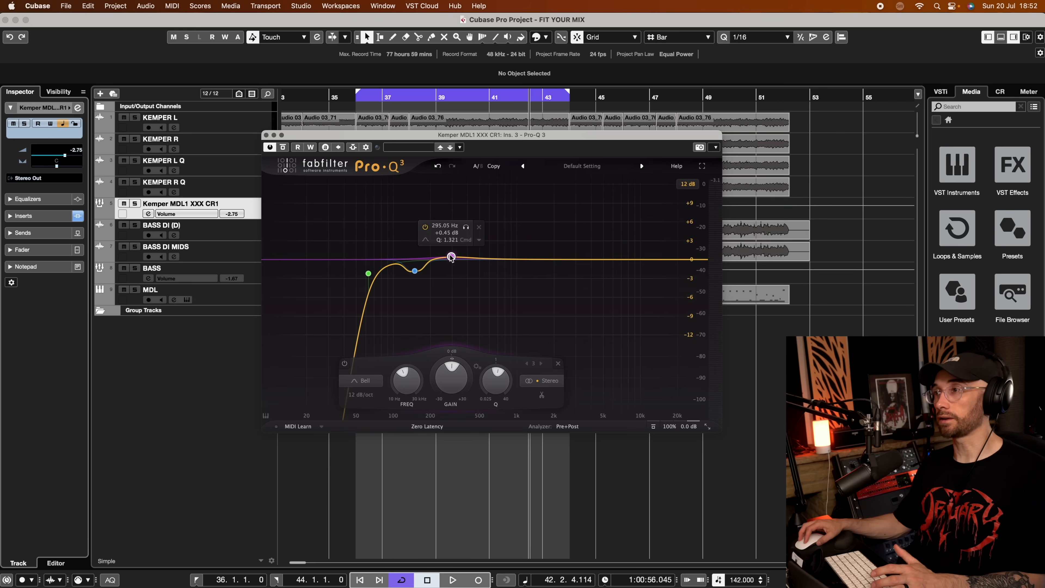
pyautogui.moveTo(451, 257)
pyautogui.mouseDown()
pyautogui.moveTo(459, 241)
pyautogui.moveTo(457, 284)
pyautogui.moveTo(458, 269)
pyautogui.mouseUp()
pyautogui.press('space')
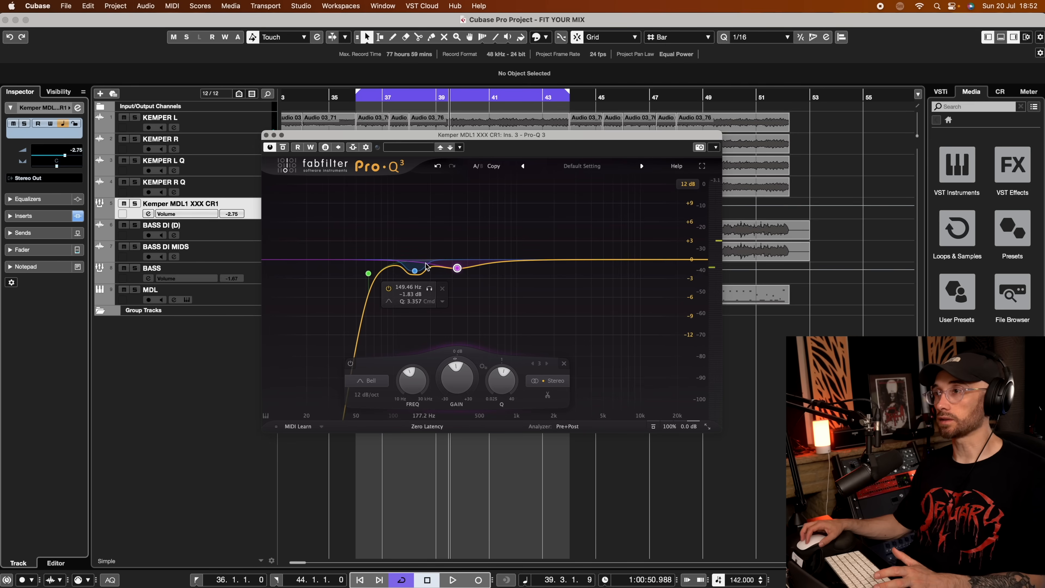
# - Add a bell band with Q about 1.01 and settle it during playback at about 650 Hz with a 1.1 dB cut
pyautogui.moveTo(494, 263); pyautogui.dragTo(511, 260)
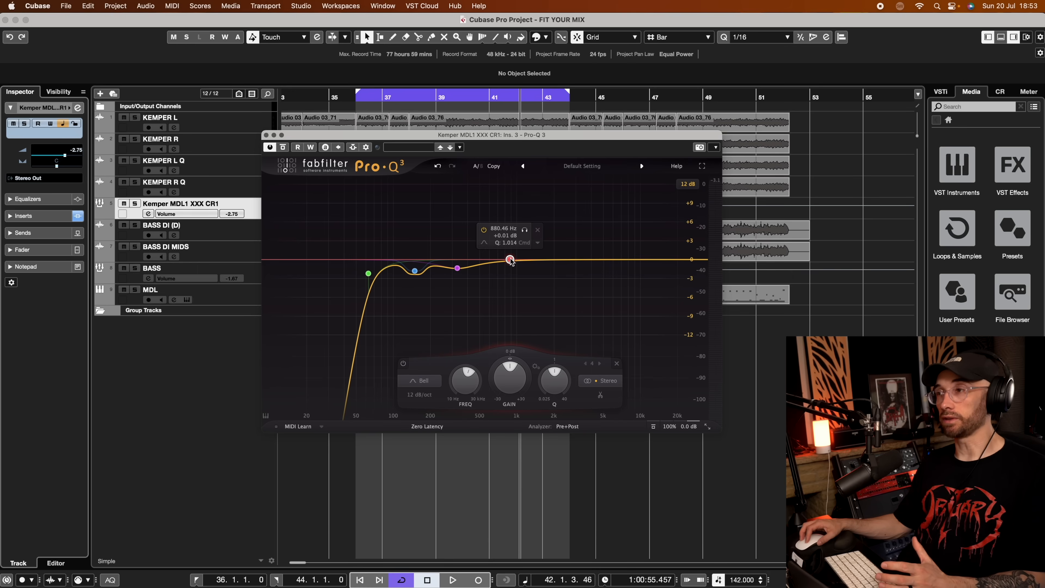
pyautogui.moveTo(510, 260); pyautogui.dragTo(506, 256)
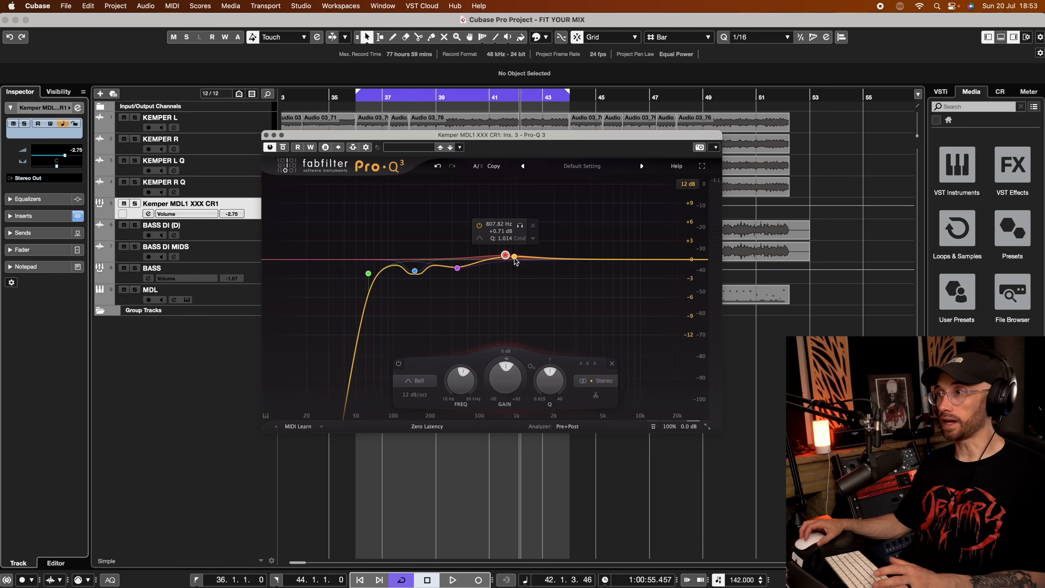
pyautogui.press('space')
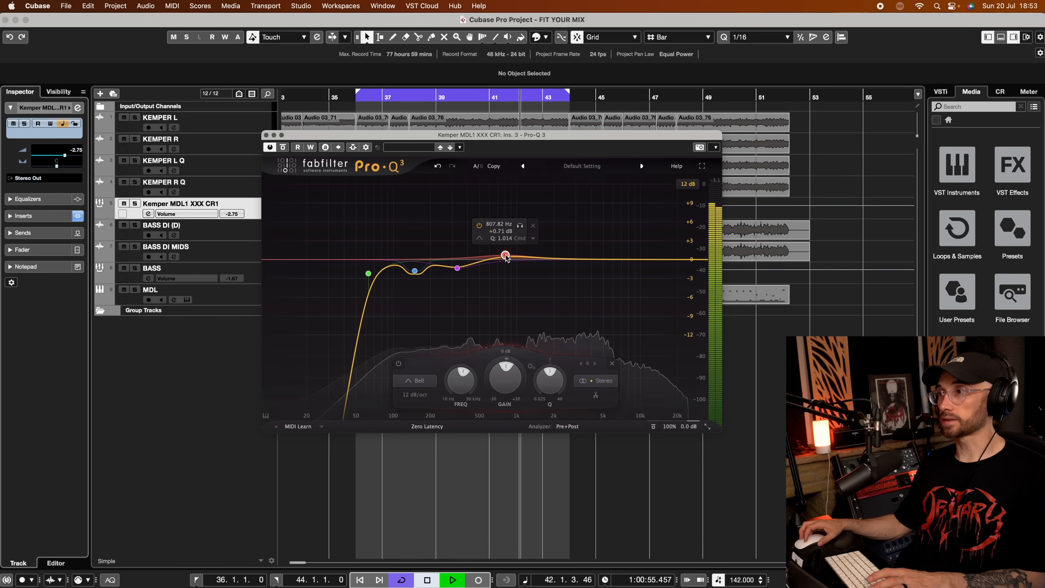
pyautogui.moveTo(506, 257)
pyautogui.mouseDown()
pyautogui.moveTo(500, 246)
pyautogui.moveTo(495, 310)
pyautogui.moveTo(495, 267)
pyautogui.mouseUp()
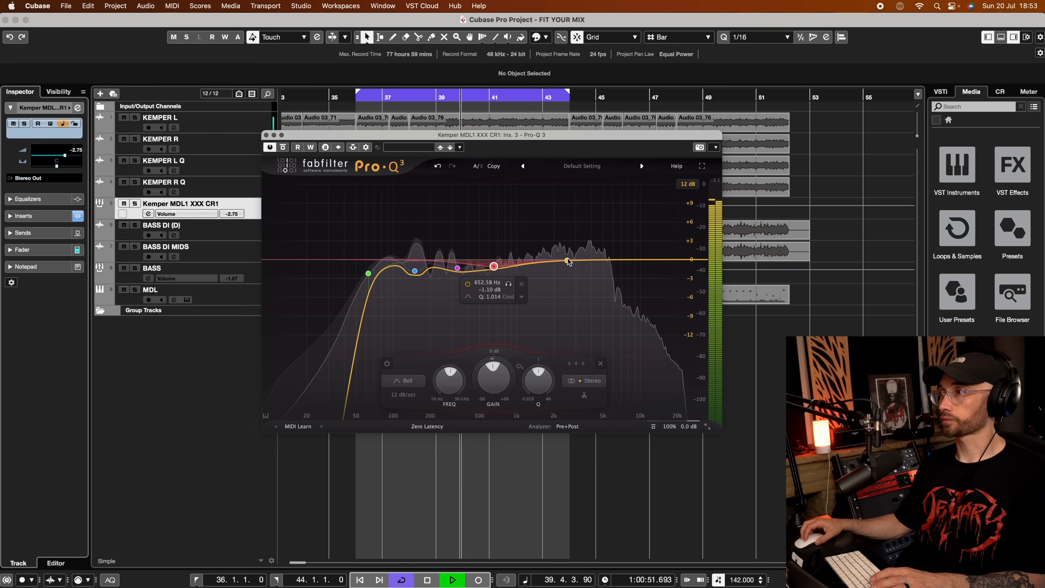
# - Add a bell band with Q 1.0 and position it at about 1.4 kHz near 0 dB
pyautogui.click(532, 260)
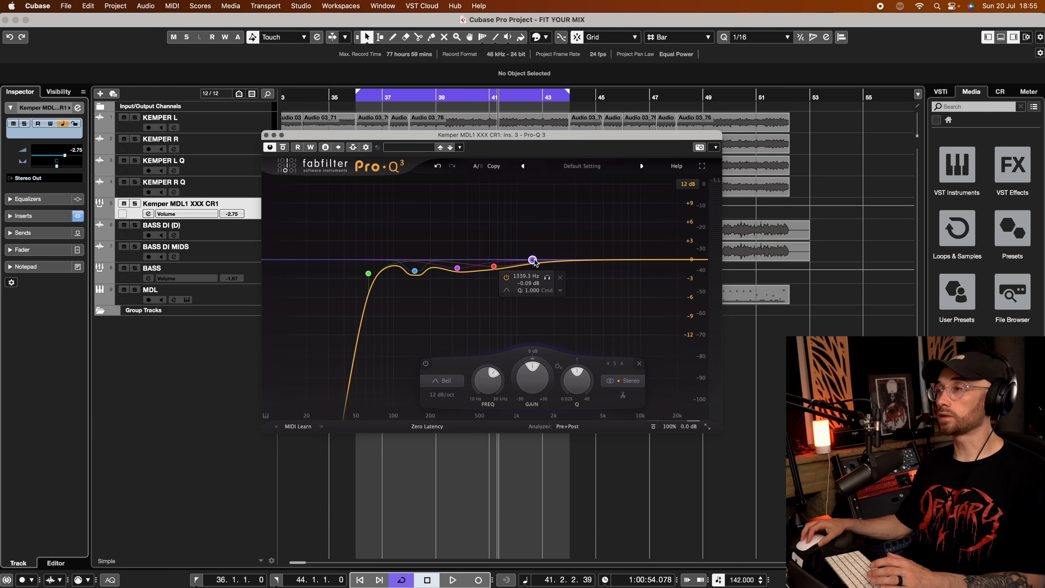
pyautogui.moveTo(533, 260); pyautogui.dragTo(534, 259)
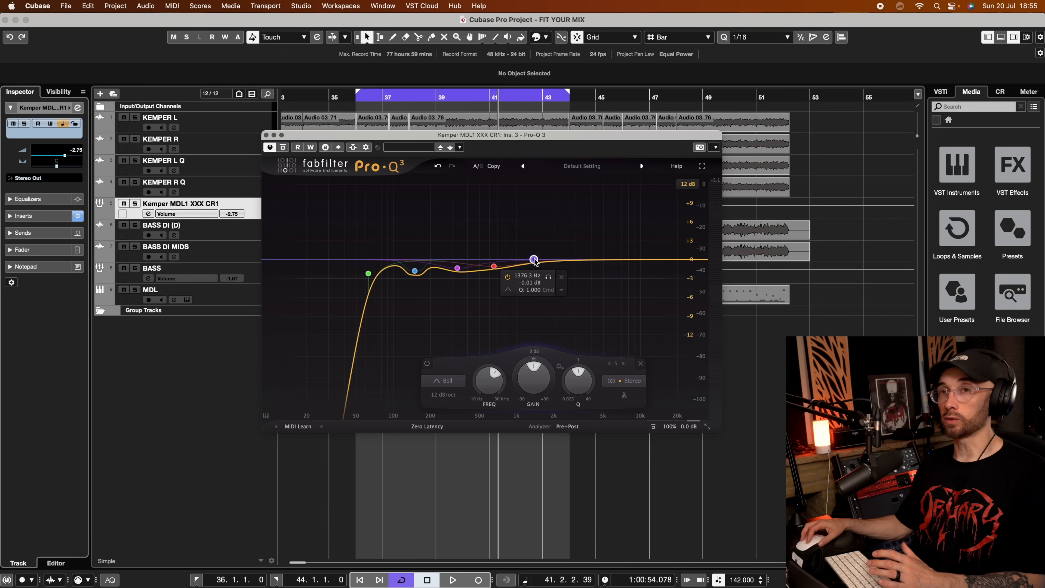
pyautogui.moveTo(533, 259); pyautogui.dragTo(533, 260)
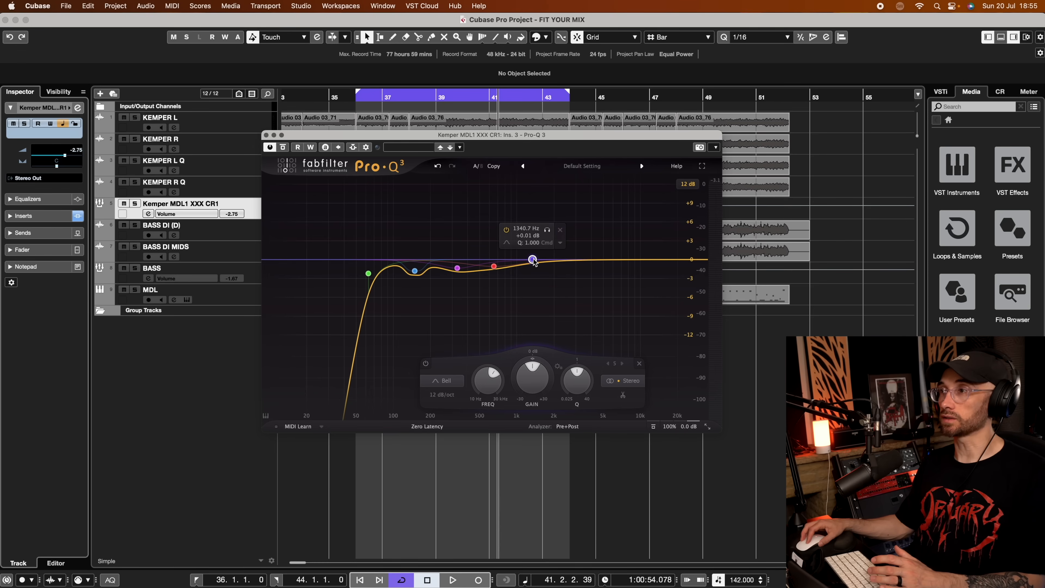
pyautogui.moveTo(532, 259)
pyautogui.mouseDown()
pyautogui.moveTo(533, 287)
pyautogui.moveTo(537, 263)
pyautogui.mouseUp()
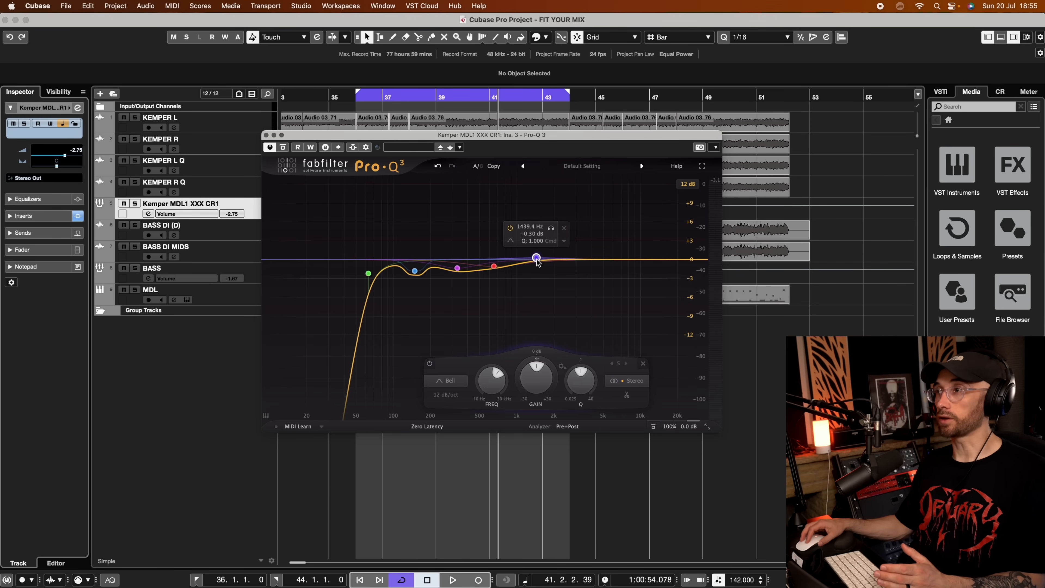
pyautogui.moveTo(535, 287); pyautogui.dragTo(537, 272)
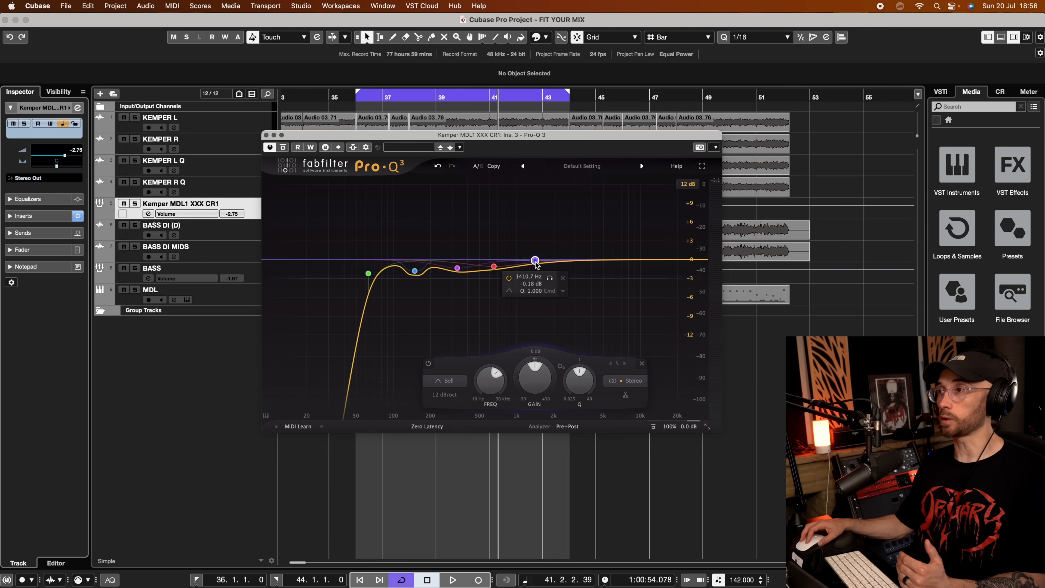
# - Play the loop, pull the 1.4 kHz bell band down into a moderate cut, and adjust its Q and slope
pyautogui.press('space')
pyautogui.moveTo(536, 265); pyautogui.dragTo(531, 300)
pyautogui.click(441, 394)
pyautogui.click(449, 408)
pyautogui.moveTo(576, 380); pyautogui.dragTo(578, 369)
pyautogui.moveTo(531, 299); pyautogui.dragTo(529, 273)
pyautogui.click(442, 395)
pyautogui.click(429, 418)
pyautogui.click(439, 395)
pyautogui.click(445, 408)
# - Add a bell band near 3.8 kHz with Q about 1.08 and reduce its gain to a slight boost
pyautogui.moveTo(529, 274); pyautogui.dragTo(591, 261)
pyautogui.press('space')
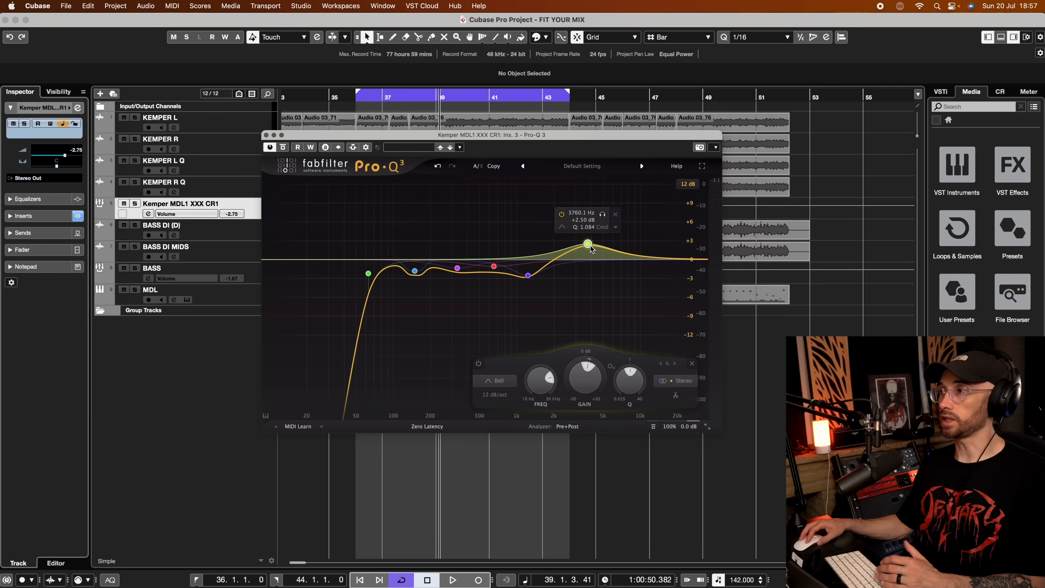
pyautogui.moveTo(590, 251); pyautogui.dragTo(613, 260)
pyautogui.press('space')
pyautogui.press('space')
# - Add a narrow bell notch at about 6.2 kHz, cutting about 8.6 dB with Q about 11.6, while the loop plays
pyautogui.click(614, 262)
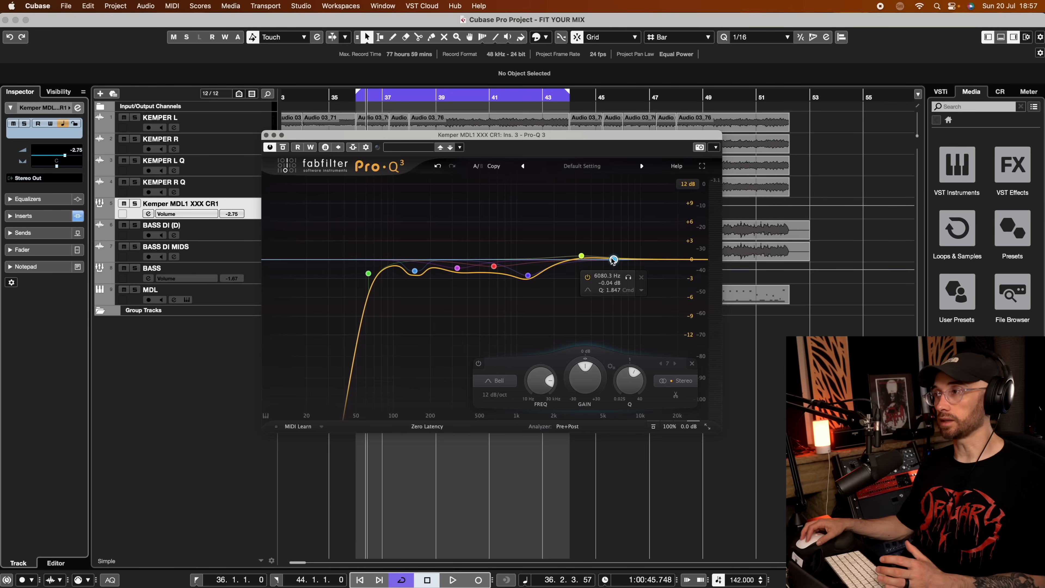
pyautogui.moveTo(613, 260)
pyautogui.mouseDown()
pyautogui.moveTo(614, 270)
pyautogui.moveTo(614, 261)
pyautogui.mouseUp()
pyautogui.moveTo(616, 262); pyautogui.dragTo(615, 260)
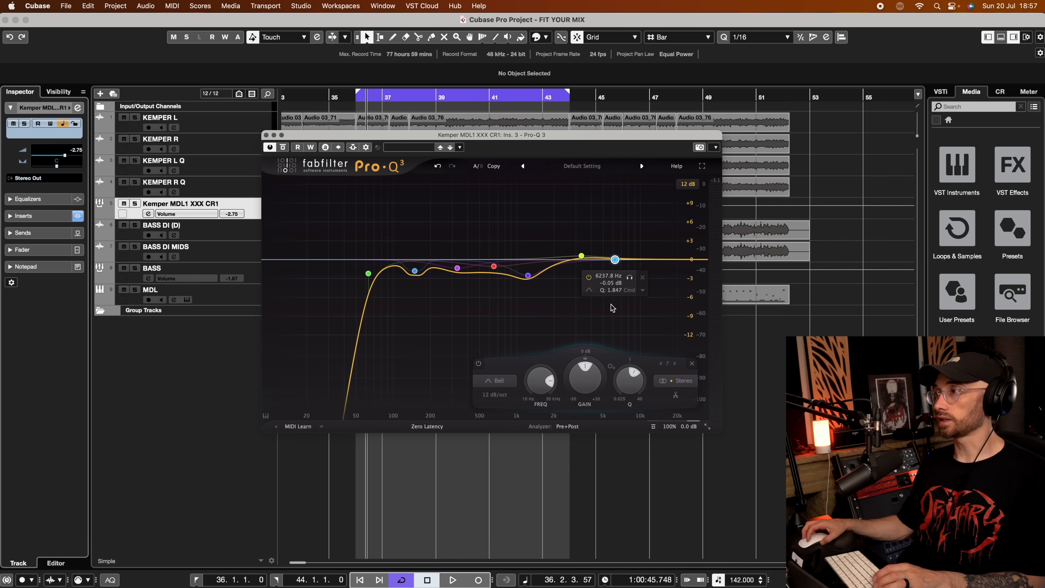
pyautogui.press('space')
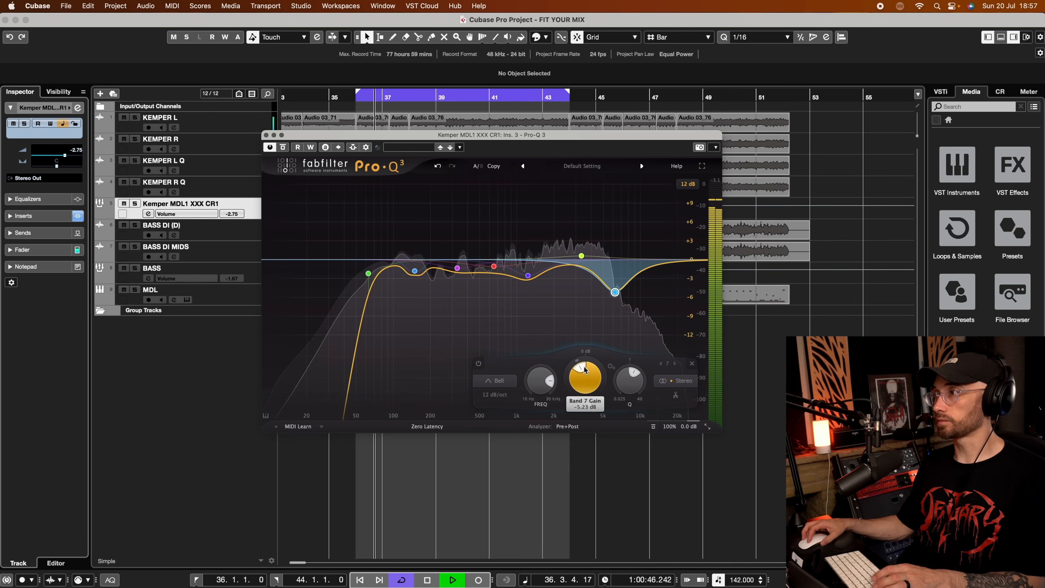
pyautogui.scroll(5, 640, 382)
pyautogui.moveTo(615, 325)
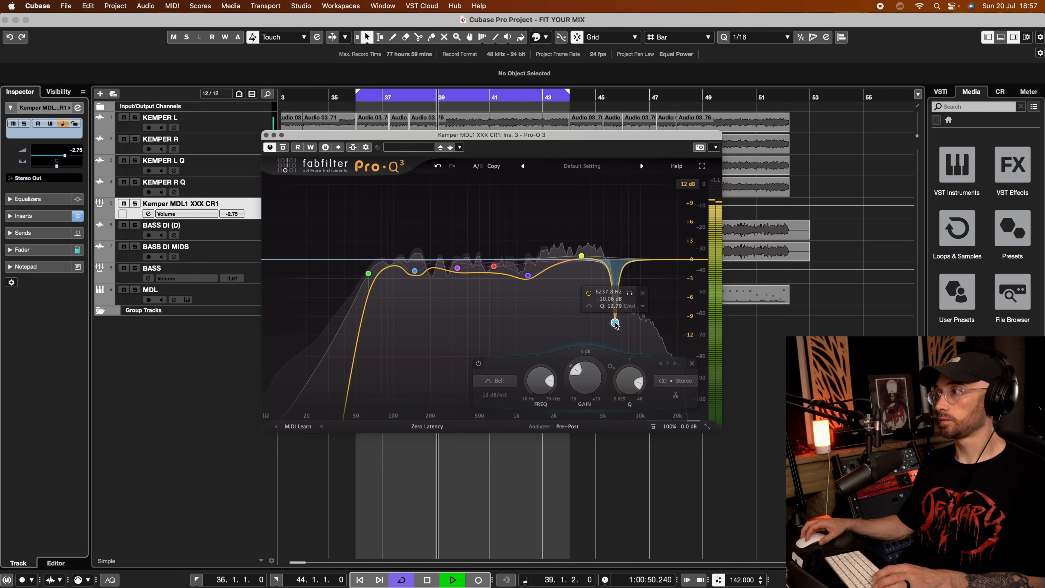
pyautogui.moveTo(616, 318); pyautogui.dragTo(616, 313)
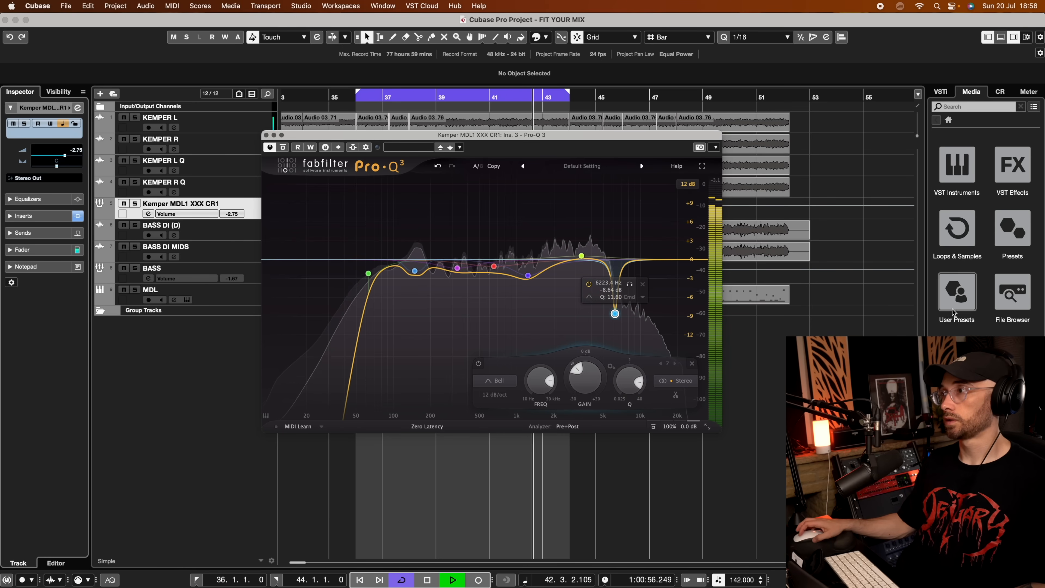
# - Compare the notch band switched off and on during playback, and retune it to about 6.4 kHz with a cut of about 7.4 dB
pyautogui.click(478, 363)
pyautogui.click(478, 364)
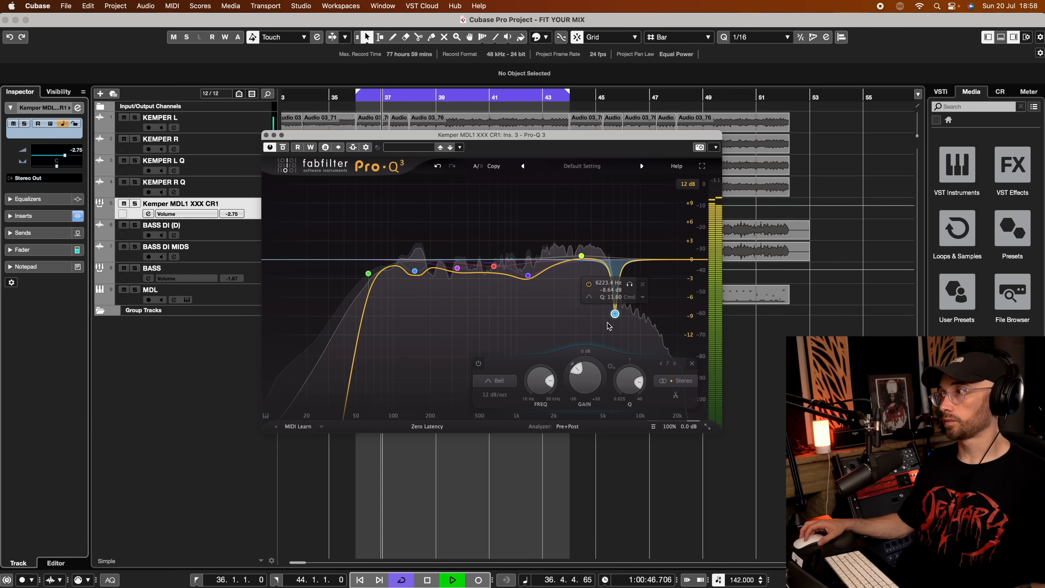
pyautogui.moveTo(615, 314); pyautogui.dragTo(615, 290)
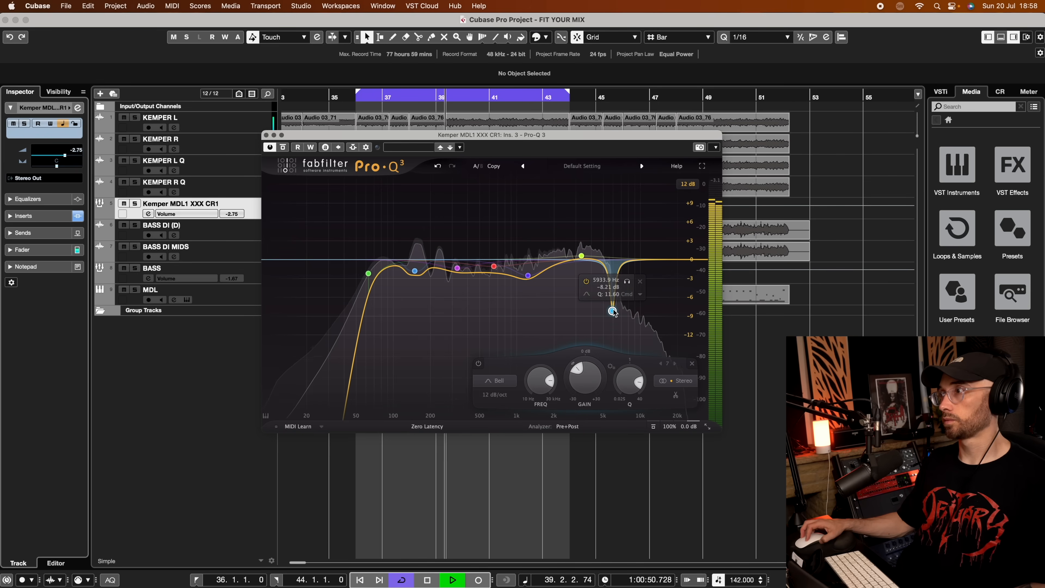
pyautogui.moveTo(606, 314); pyautogui.dragTo(608, 318)
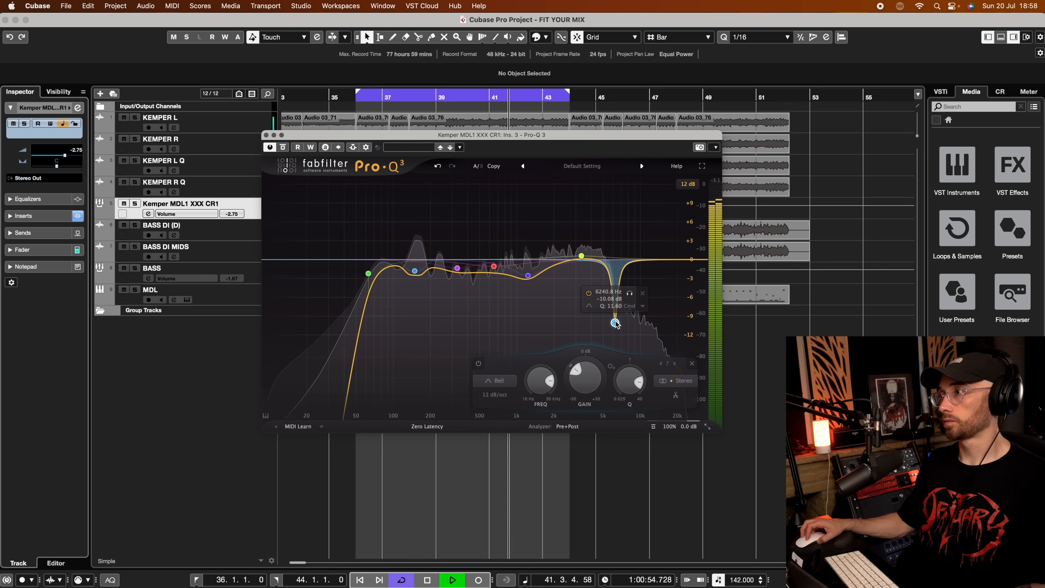
pyautogui.click(478, 364)
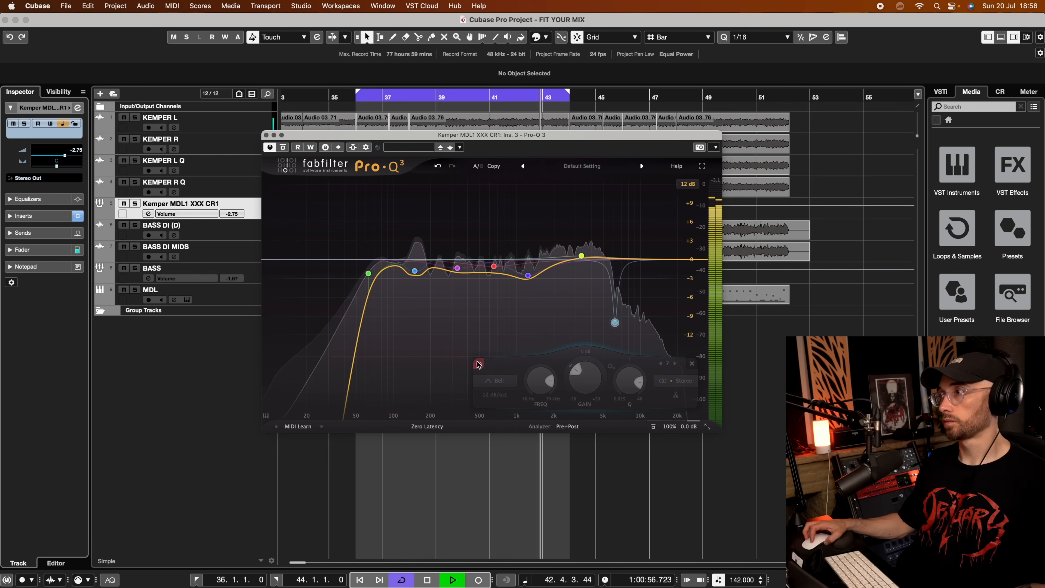
pyautogui.click(479, 364)
pyautogui.moveTo(616, 310); pyautogui.dragTo(616, 306)
pyautogui.press('space')
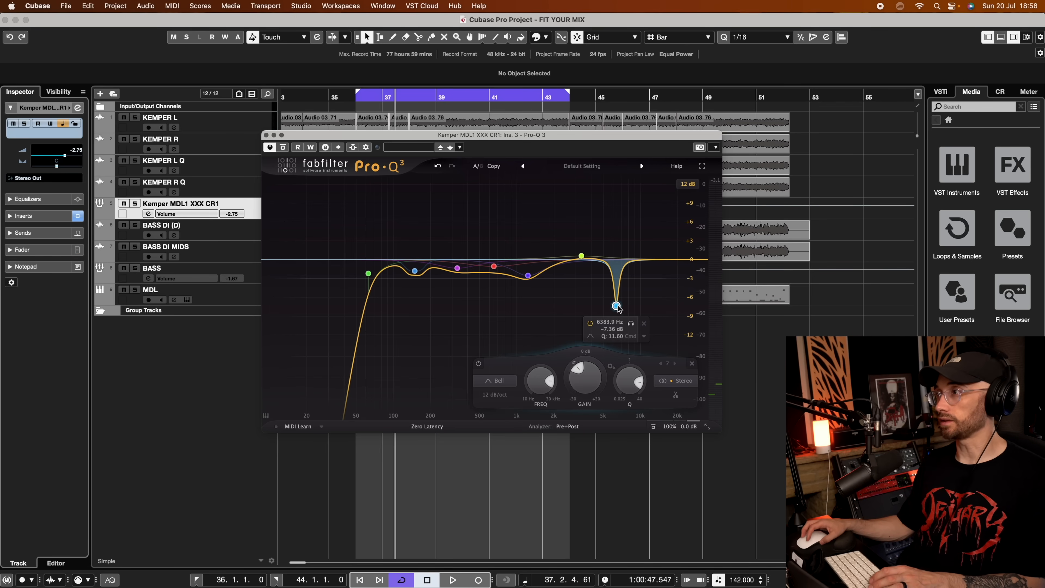
# - Add an 18 dB/oct high-cut band and lower it to about 11.8 kHz with Q about 0.87 while the loop plays
pyautogui.press('space')
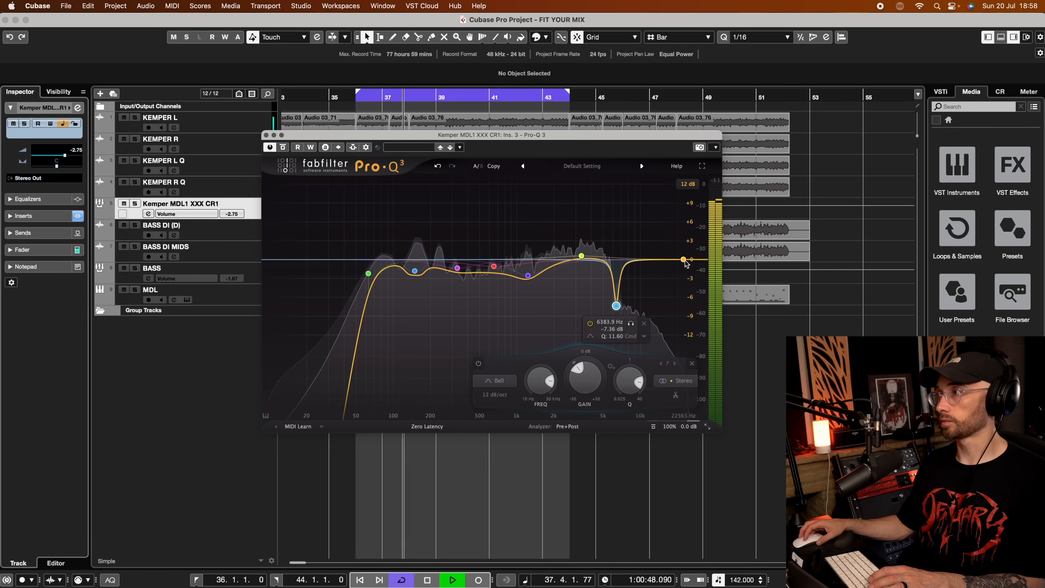
pyautogui.click(683, 260)
pyautogui.press('space')
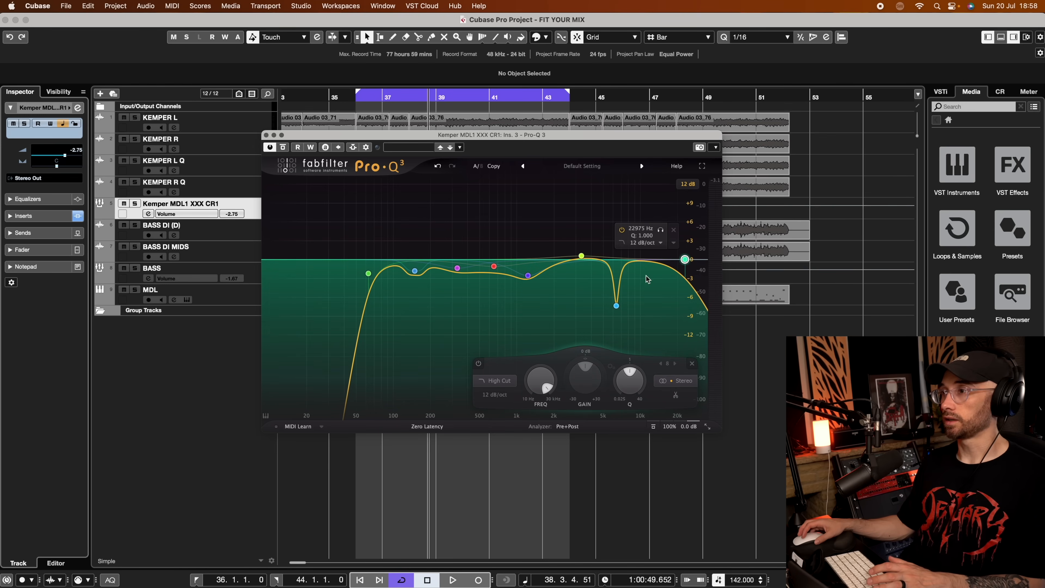
pyautogui.press('space')
pyautogui.click(494, 395)
pyautogui.moveTo(686, 272); pyautogui.dragTo(650, 268)
# - Bypass and re-enable the whole guitar EQ during playback to compare the processed and unprocessed guitars
pyautogui.click(282, 147)
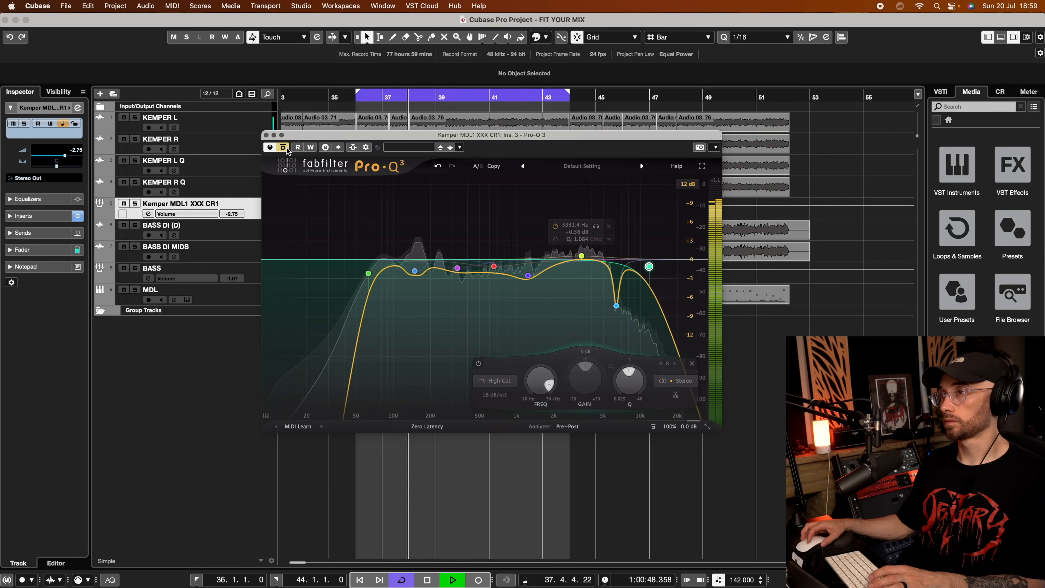
pyautogui.click(282, 147)
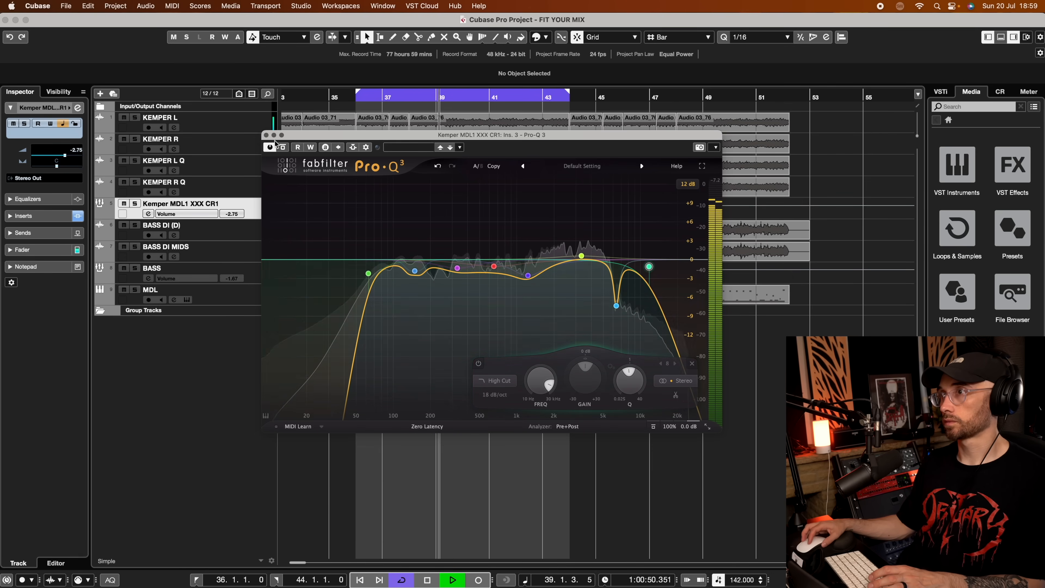
pyautogui.press('space')
pyautogui.moveTo(357, 318)
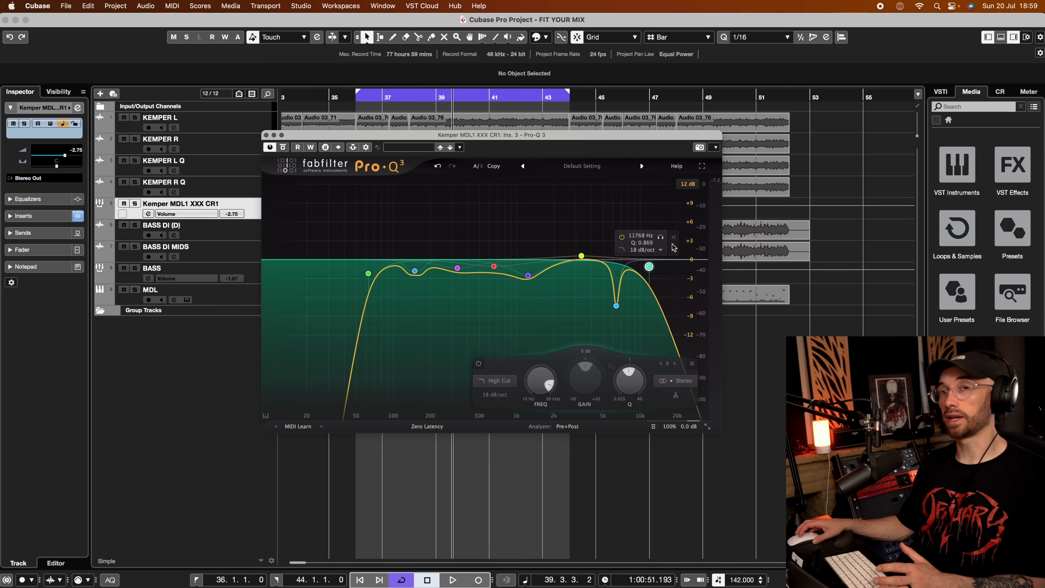
pyautogui.moveTo(416, 274)
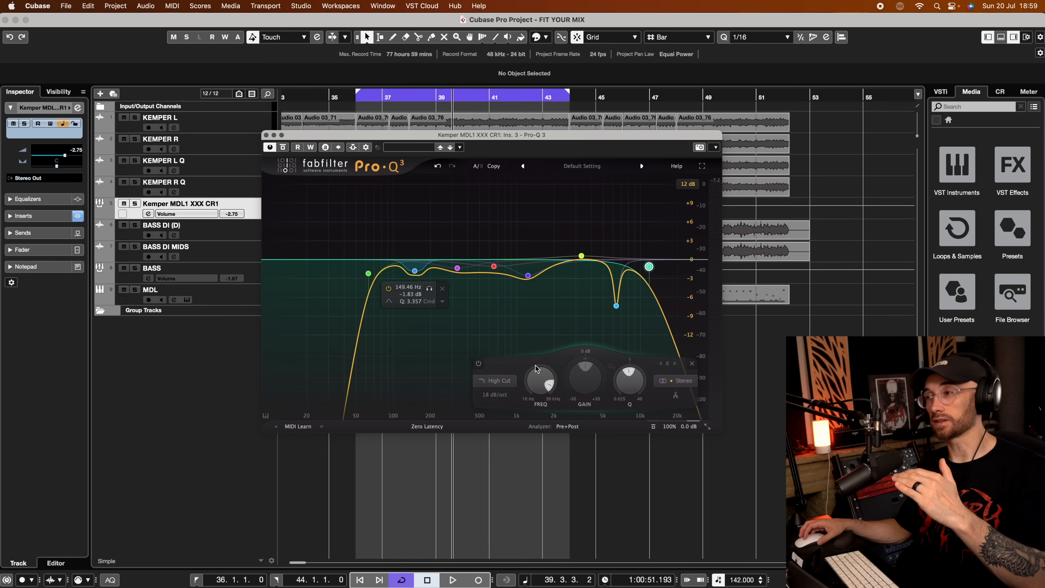
# - Raise the guitar EQ's output level to about +1.6 dB, comparing its loudness with the bypassed signal
pyautogui.moveTo(687, 428)
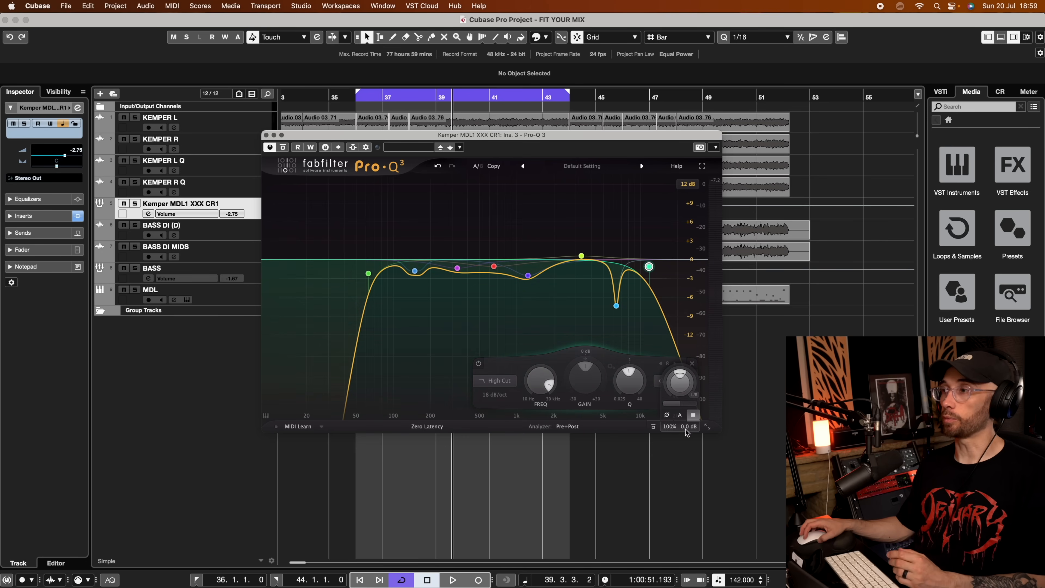
pyautogui.moveTo(682, 388)
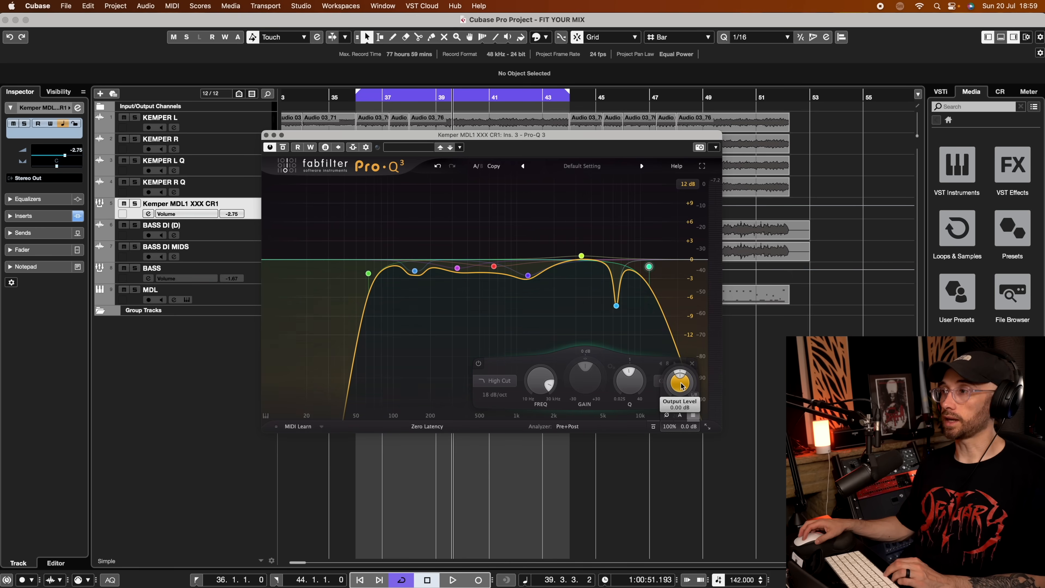
pyautogui.moveTo(681, 387); pyautogui.dragTo(678, 363)
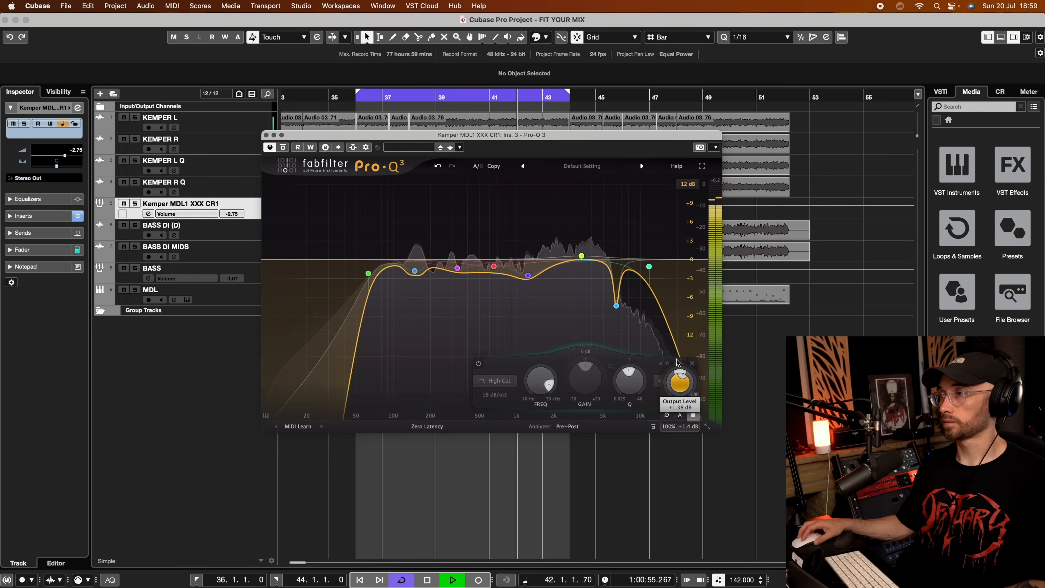
pyautogui.click(283, 147)
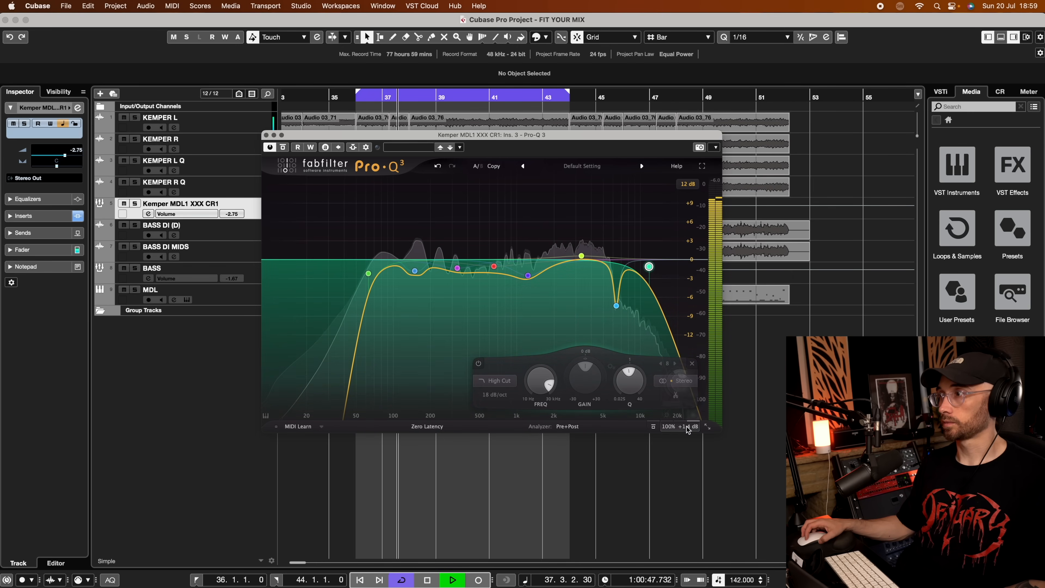
pyautogui.moveTo(683, 427)
pyautogui.moveTo(679, 387); pyautogui.dragTo(679, 384)
pyautogui.press('space')
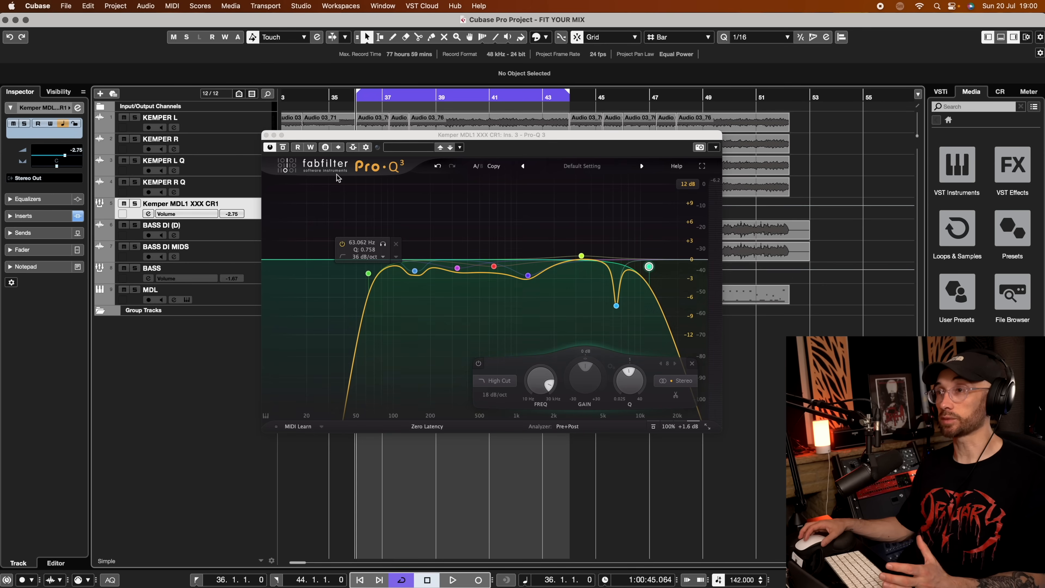
# - Compare the mix with the guitar EQ bypassed and active, and retune the notch to about 6 kHz with a cut of about 8.6 dB
pyautogui.press('space')
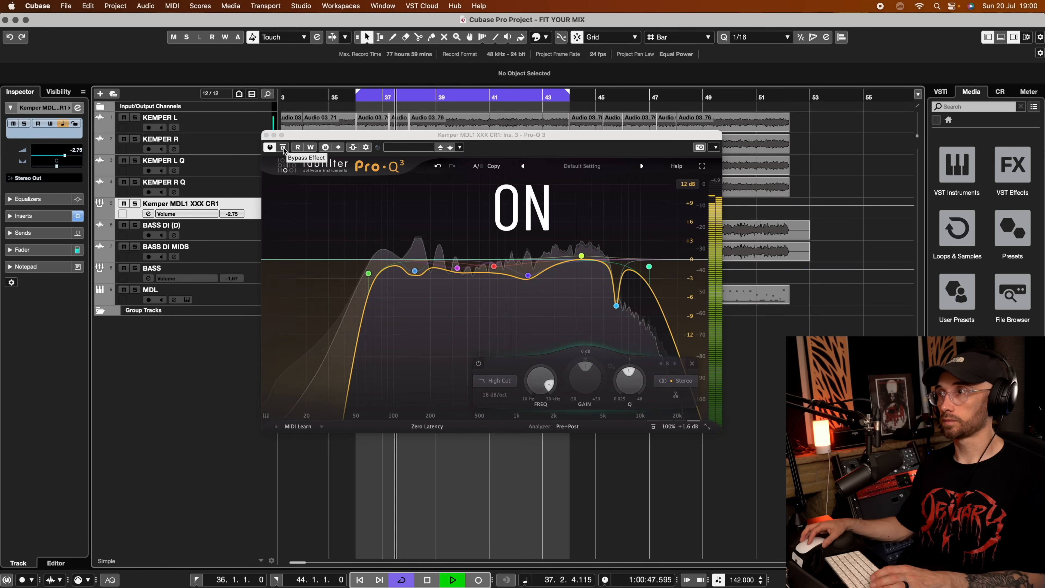
pyautogui.click(283, 148)
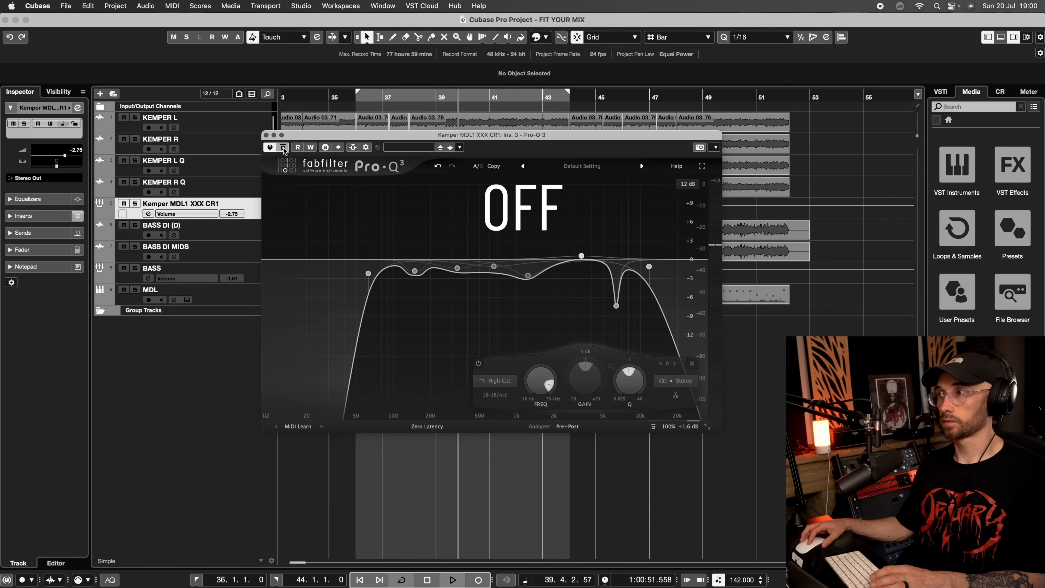
pyautogui.click(283, 148)
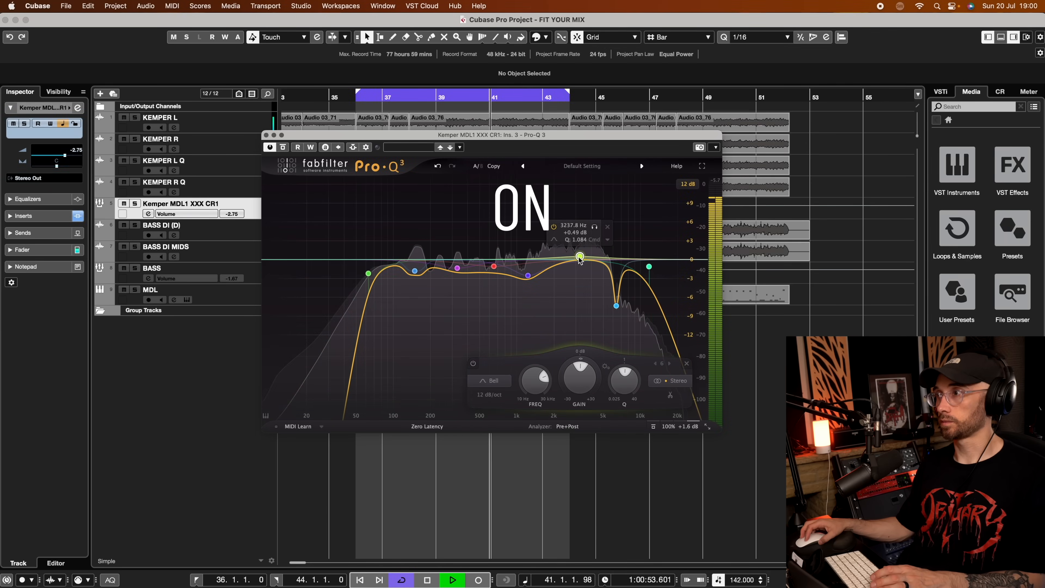
pyautogui.moveTo(616, 305); pyautogui.dragTo(613, 315)
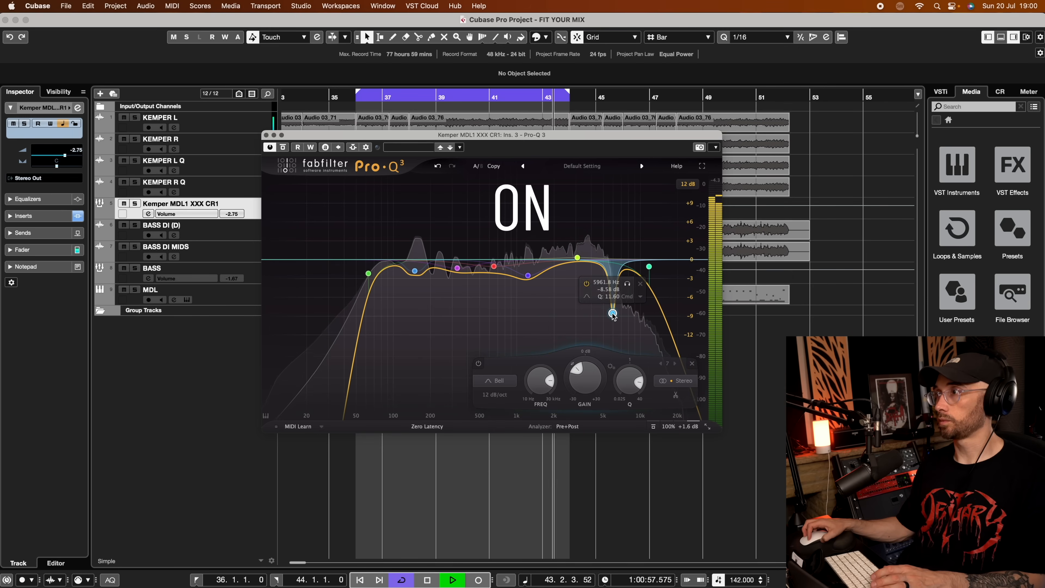
pyautogui.press('space')
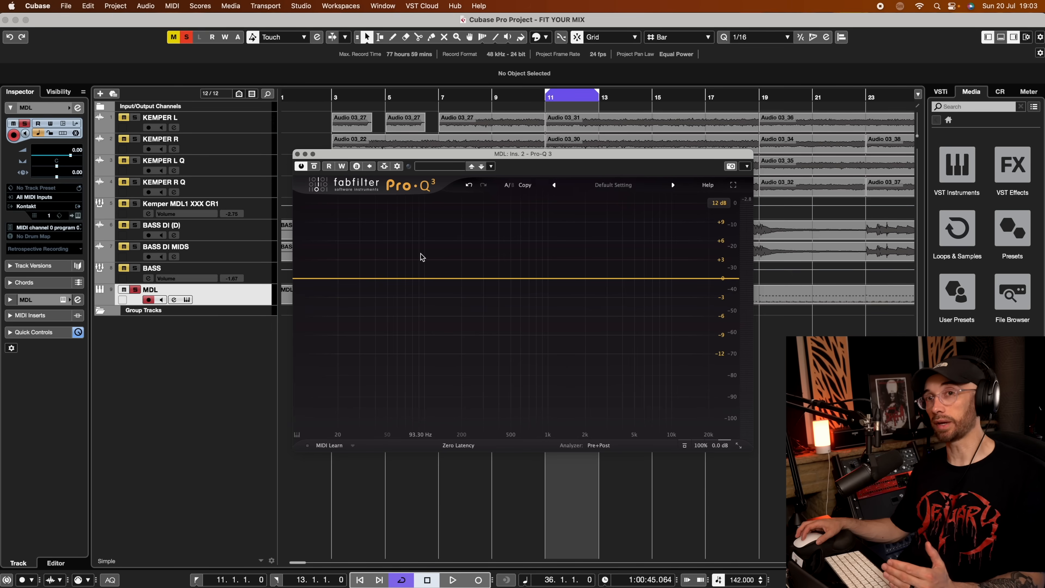
# - Play the soloed MDL drum loop, mark the snare's fundamental peak with a bell band at about 185 Hz, and remove the band
pyautogui.press('space')
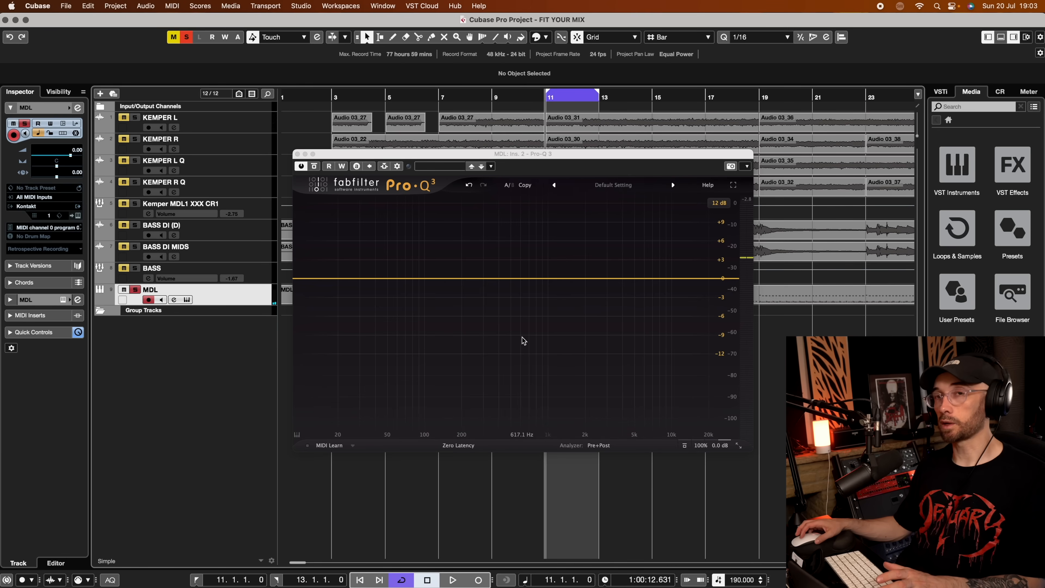
pyautogui.press('space')
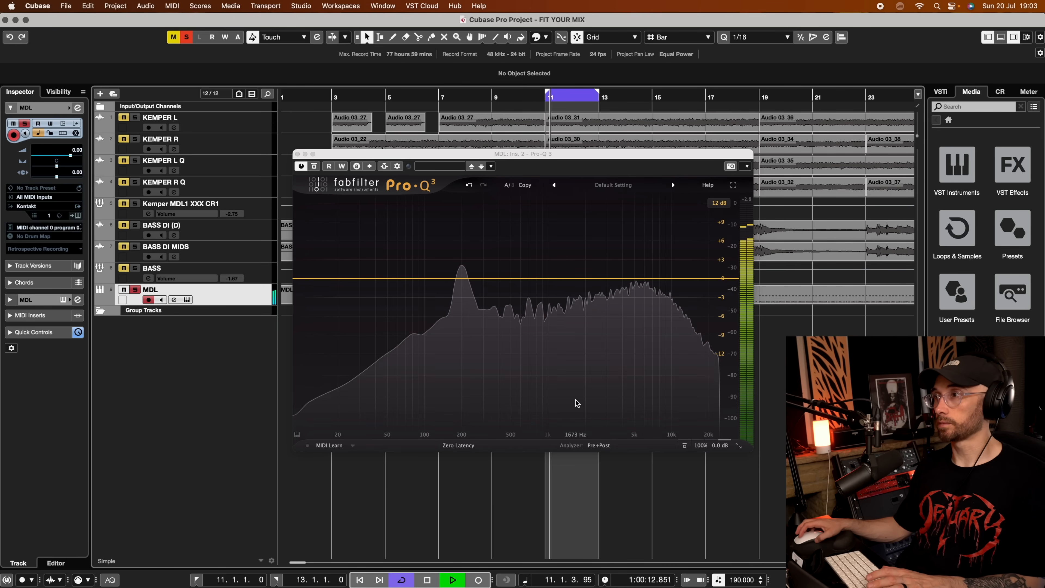
pyautogui.press('space')
pyautogui.moveTo(460, 279)
pyautogui.mouseDown()
pyautogui.moveTo(437, 271)
pyautogui.moveTo(485, 270)
pyautogui.moveTo(467, 270)
pyautogui.mouseUp()
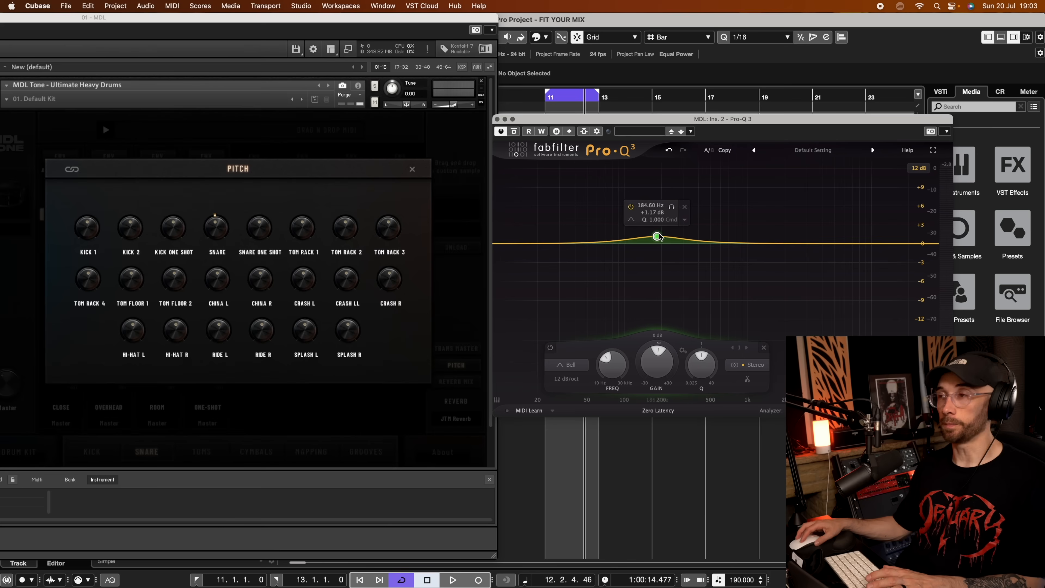
pyautogui.moveTo(660, 237); pyautogui.dragTo(661, 244)
pyautogui.click(767, 347)
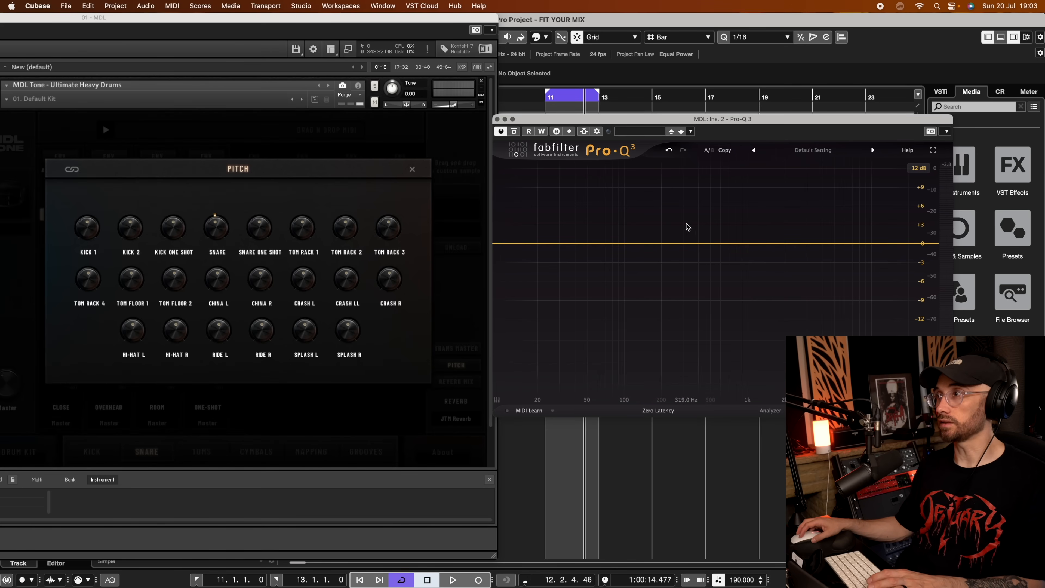
# - Adjust the snare pitch in the drum instrument to about -1.14 while watching the fundamental peak during playback
pyautogui.click(216, 230)
pyautogui.press('space')
pyautogui.moveTo(216, 232)
pyautogui.mouseDown()
pyautogui.moveTo(216, 256)
pyautogui.moveTo(215, 212)
pyautogui.moveTo(206, 228)
pyautogui.mouseUp()
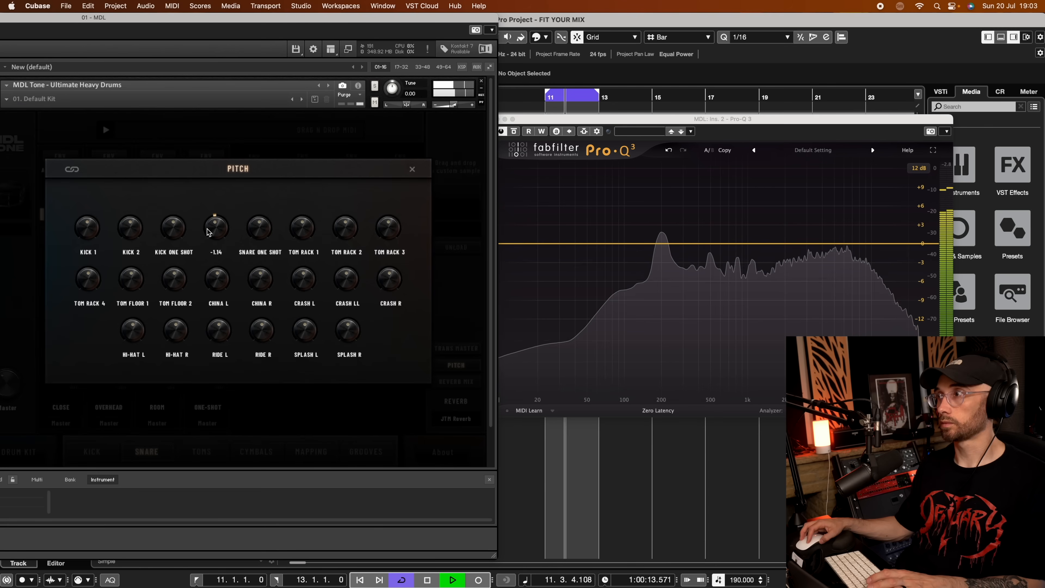
pyautogui.press('space')
# - Try a narrow 24 dB/oct bell boost of about 5.3 dB at 200 Hz on the drums with Q about 11.5, and remove it
pyautogui.doubleClick(662, 237)
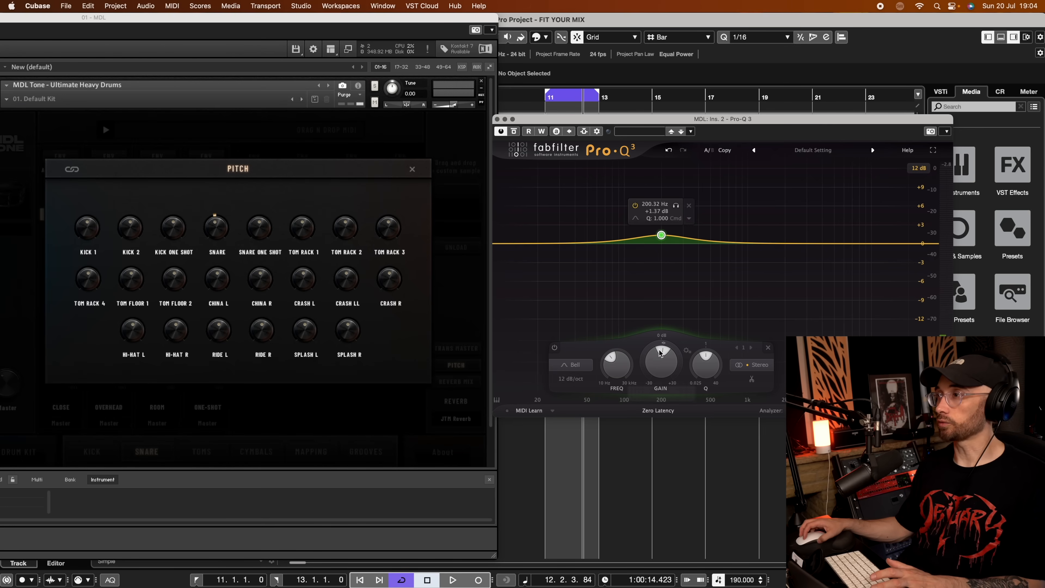
pyautogui.moveTo(706, 355); pyautogui.dragTo(714, 358)
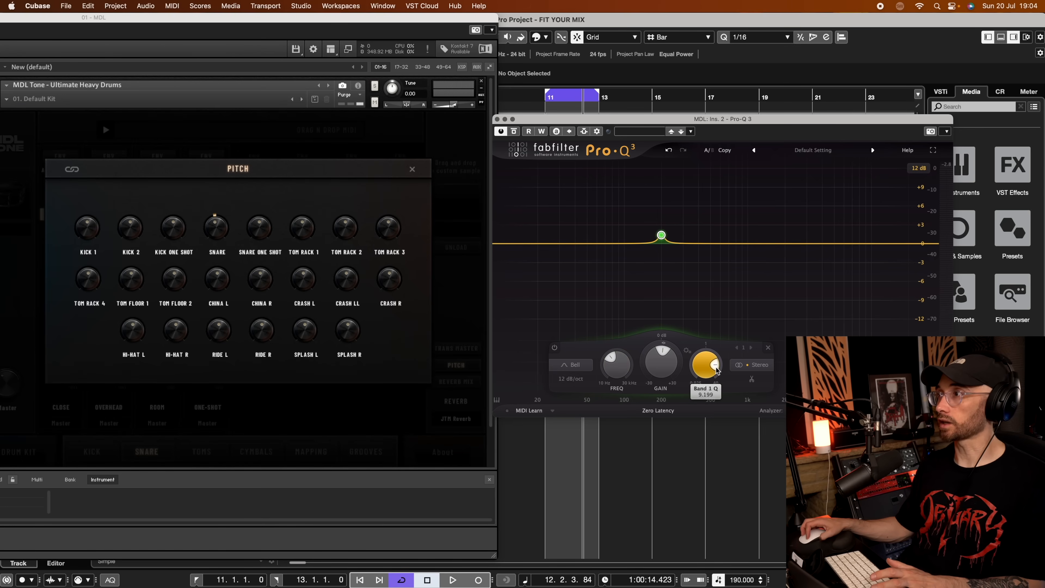
pyautogui.click(570, 379)
pyautogui.moveTo(660, 235); pyautogui.dragTo(661, 214)
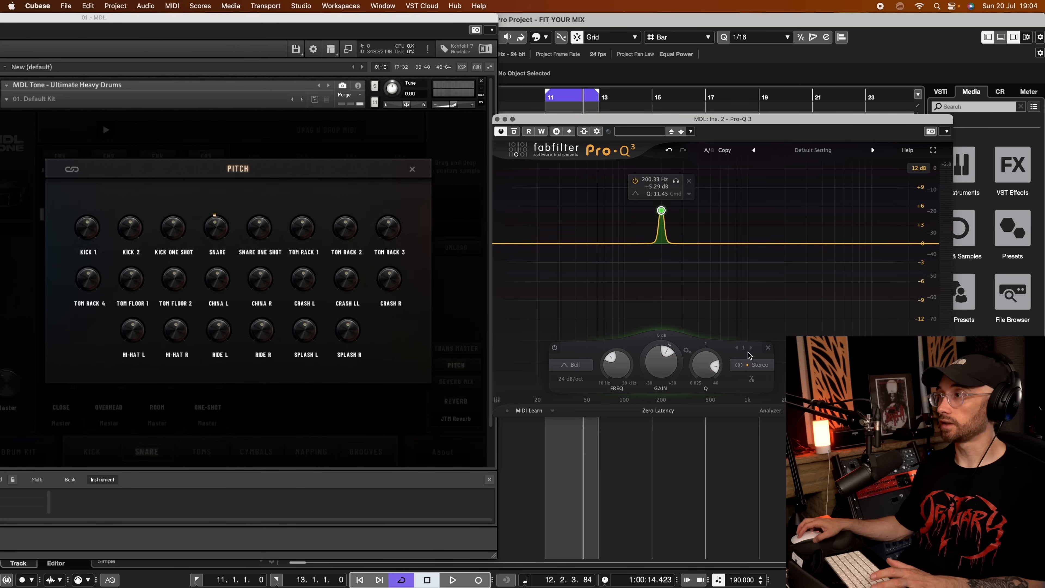
pyautogui.click(767, 350)
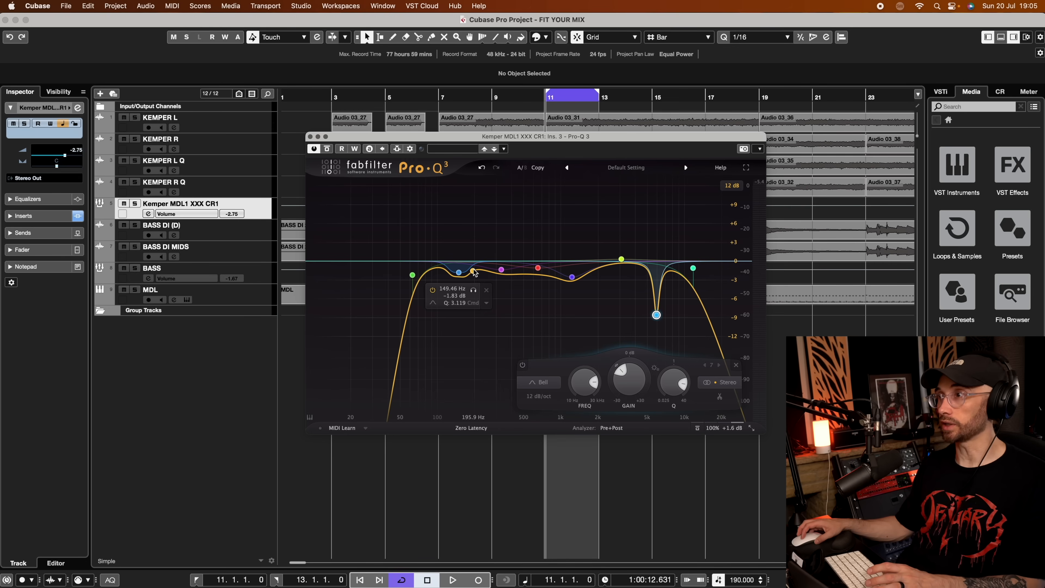
# - Add a narrow 24 dB/oct bell boost of about 6 dB near 200 Hz to the guitar channel's EQ while the loop plays
pyautogui.press('space')
pyautogui.moveTo(474, 271); pyautogui.dragTo(472, 243)
pyautogui.click(382, 397)
pyautogui.click(386, 421)
pyautogui.moveTo(520, 385); pyautogui.dragTo(520, 371)
pyautogui.moveTo(472, 243); pyautogui.dragTo(474, 223)
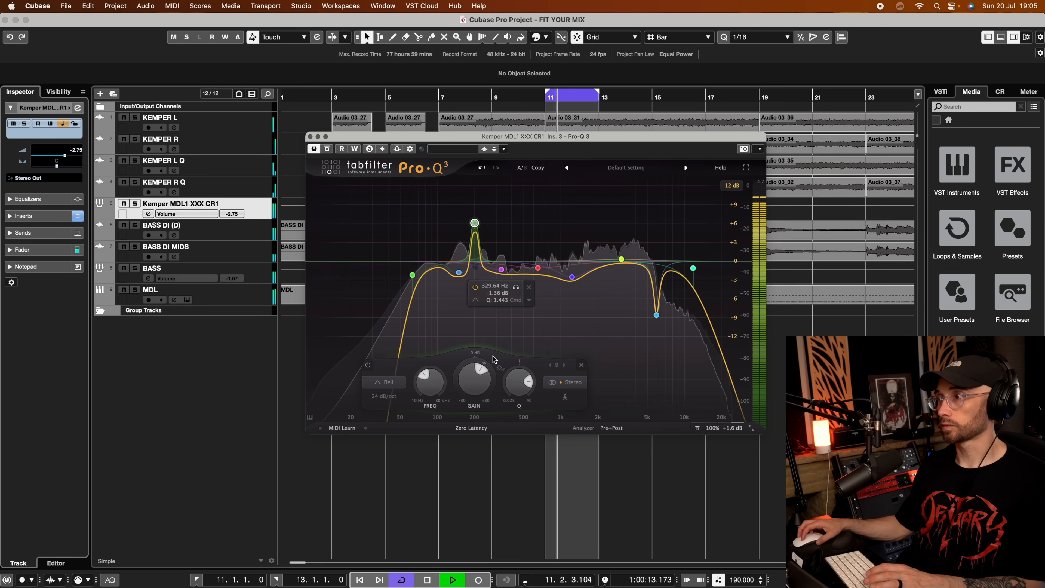
pyautogui.press('space')
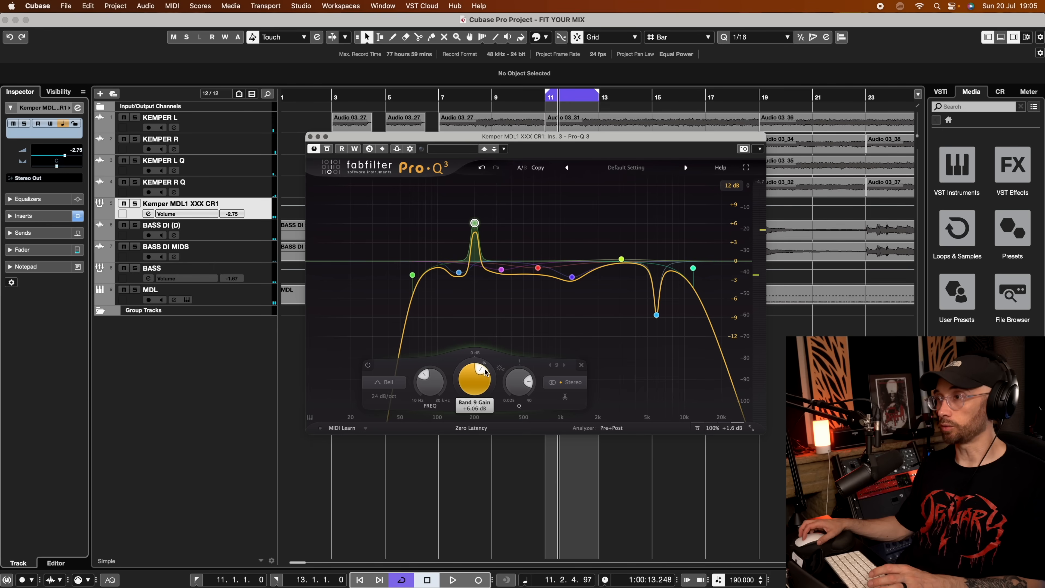
# - Reduce the gain of the guitar channel's narrow band near 200 Hz and stop playback
pyautogui.moveTo(485, 372)
pyautogui.moveTo(485, 372); pyautogui.dragTo(474, 366)
pyautogui.press('space')
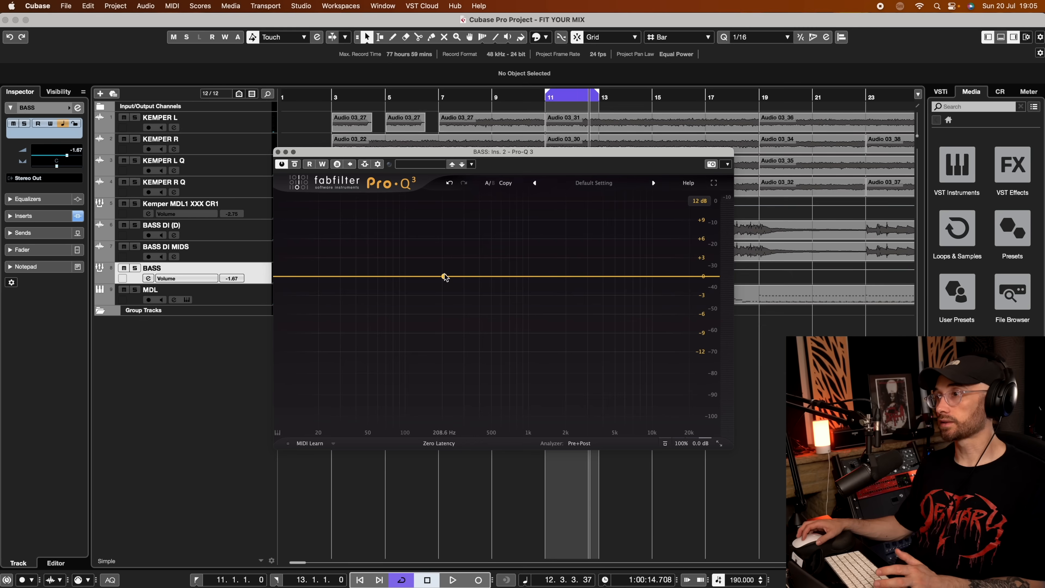
# - Add a narrow 24 dB/oct bell band at about 195 Hz on the BASS channel, cutting about 2.8 dB with Q about 12.3
pyautogui.moveTo(441, 264); pyautogui.dragTo(440, 258)
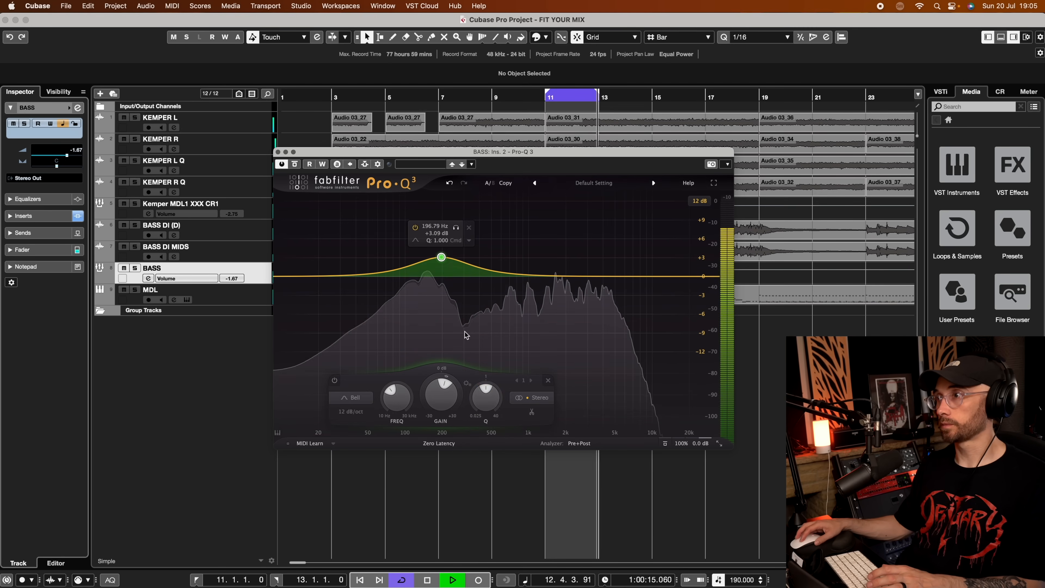
pyautogui.moveTo(486, 389); pyautogui.dragTo(495, 399)
pyautogui.click(350, 412)
pyautogui.click(350, 442)
pyautogui.moveTo(441, 258); pyautogui.dragTo(441, 293)
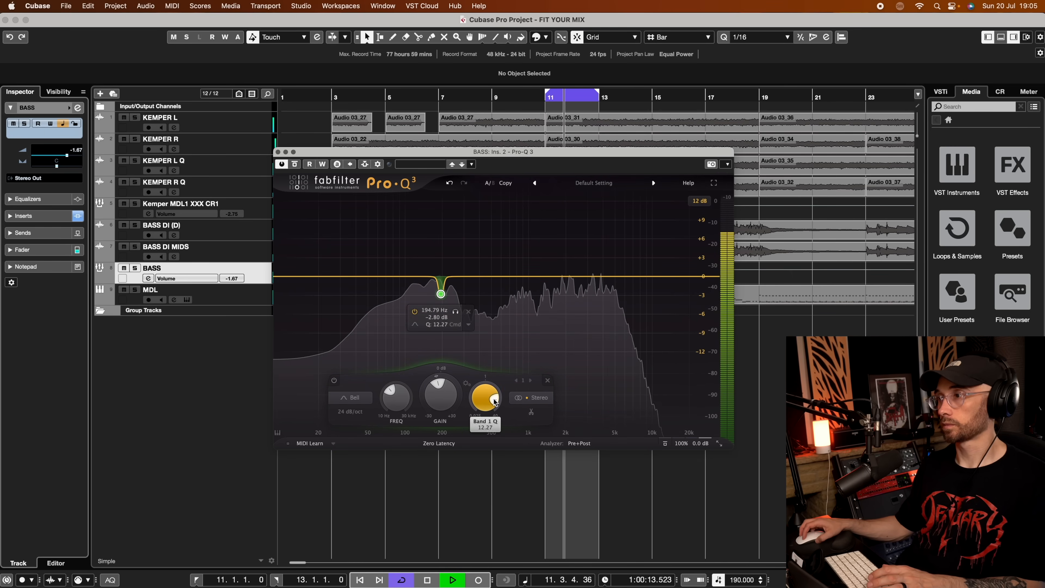
# - Shift the guitar channel's low cut slightly higher in frequency while the loop plays, and stop playback
pyautogui.press('space')
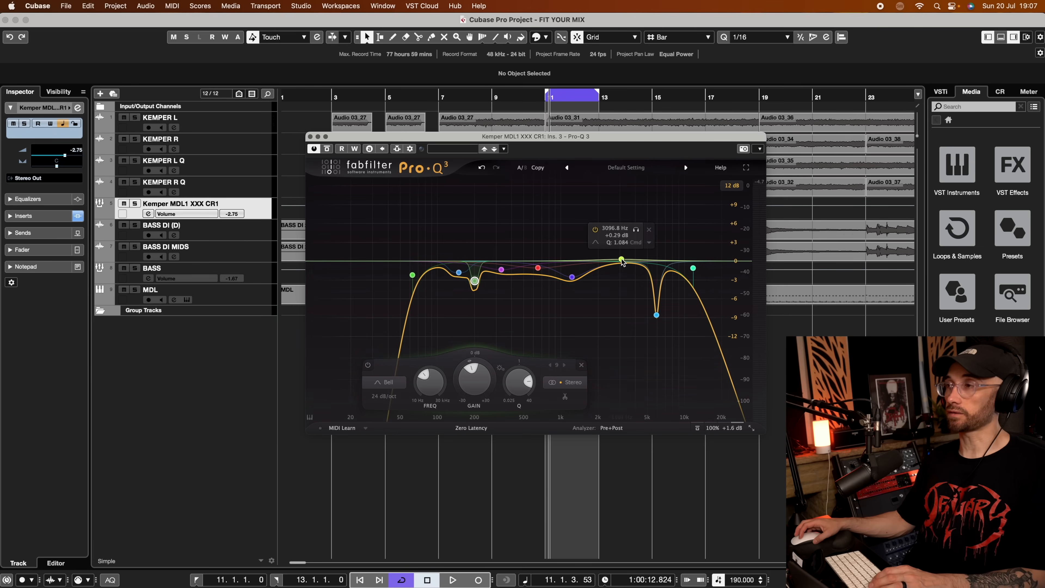
pyautogui.click(412, 275)
pyautogui.press('space')
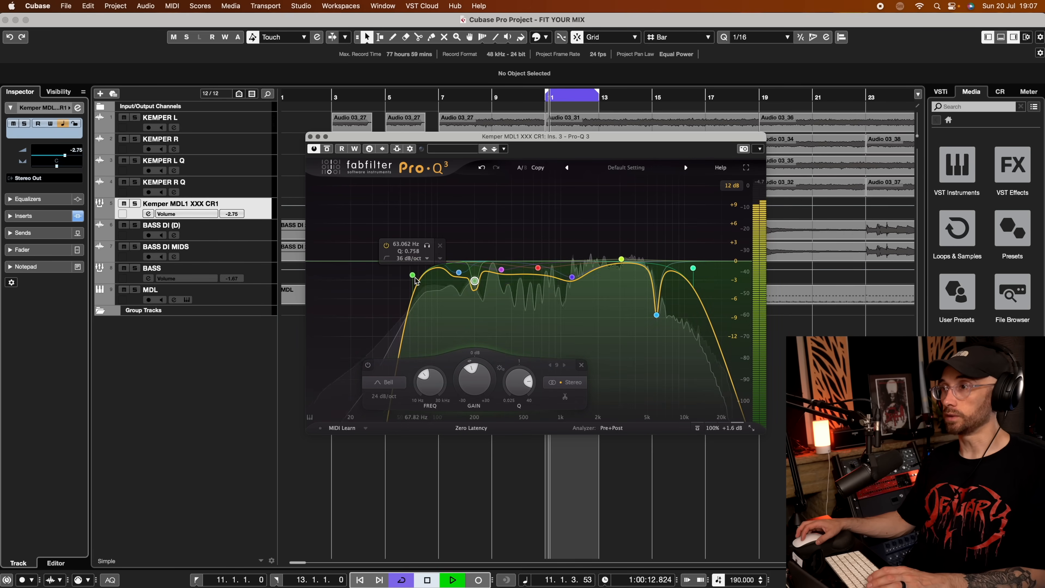
pyautogui.moveTo(413, 279); pyautogui.dragTo(414, 281)
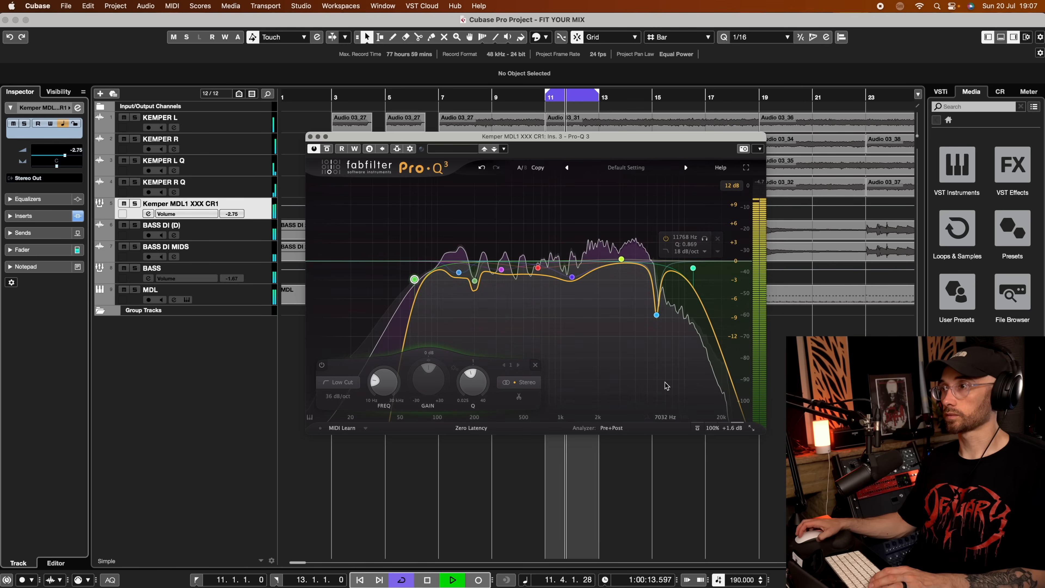
pyautogui.moveTo(665, 382)
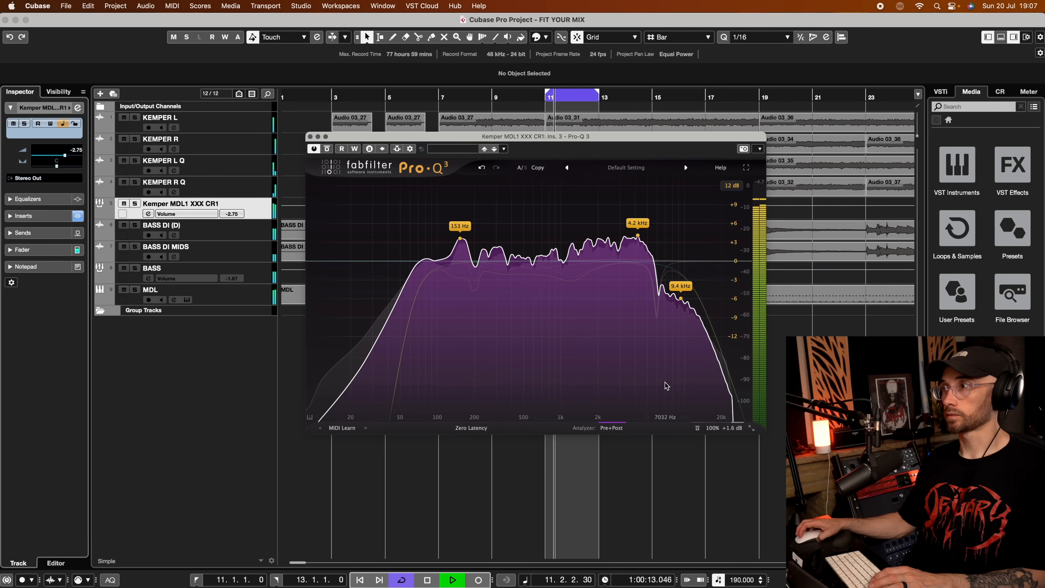
pyautogui.press('space')
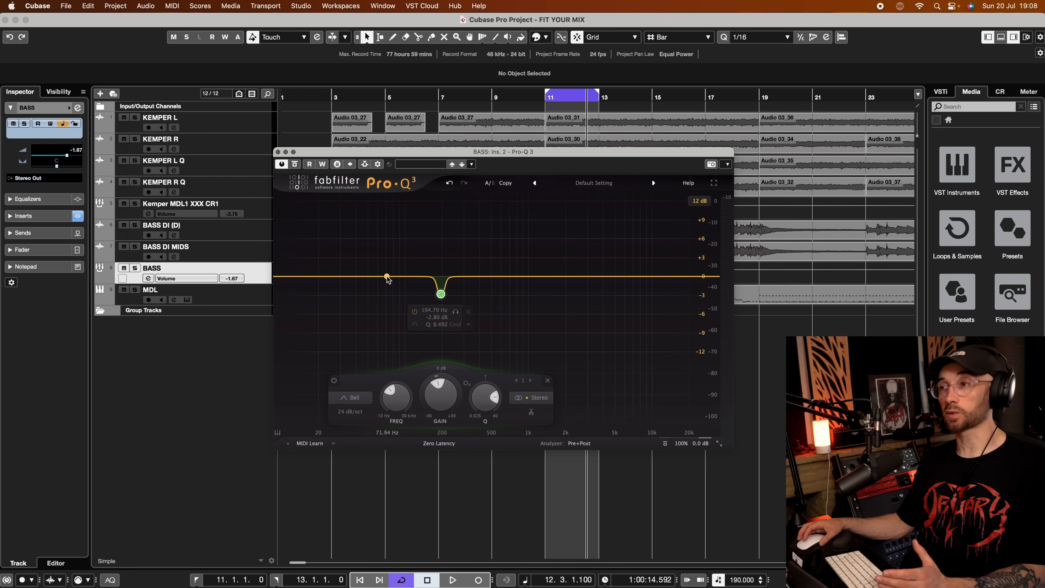
# - Add a second 12 dB/oct bell band on the BASS channel's EQ and sweep it from about 118 Hz back down to the lows
pyautogui.moveTo(387, 277); pyautogui.dragTo(414, 276)
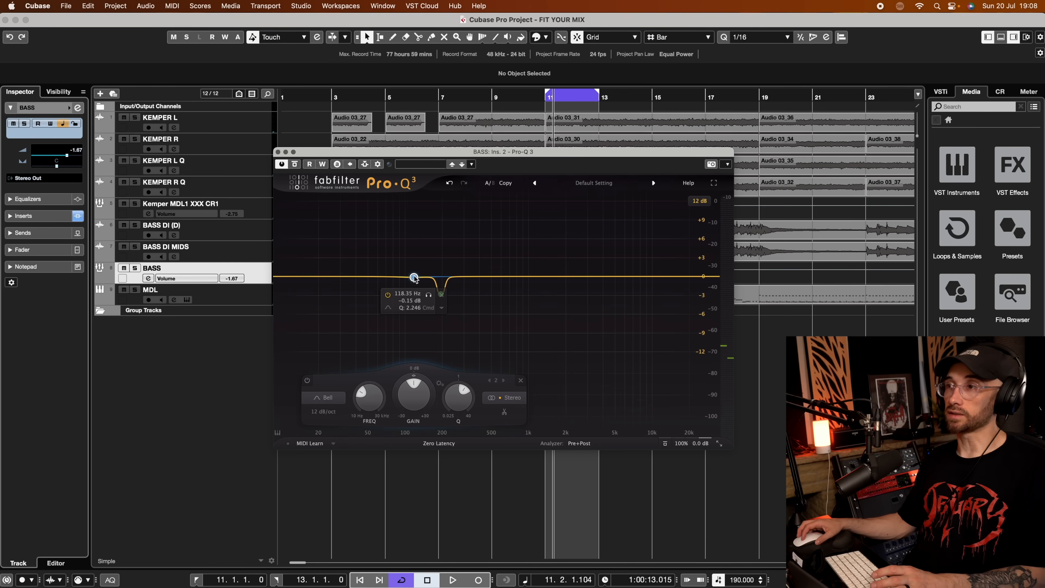
pyautogui.moveTo(414, 277); pyautogui.dragTo(390, 278)
pyautogui.press('space')
pyautogui.press('space')
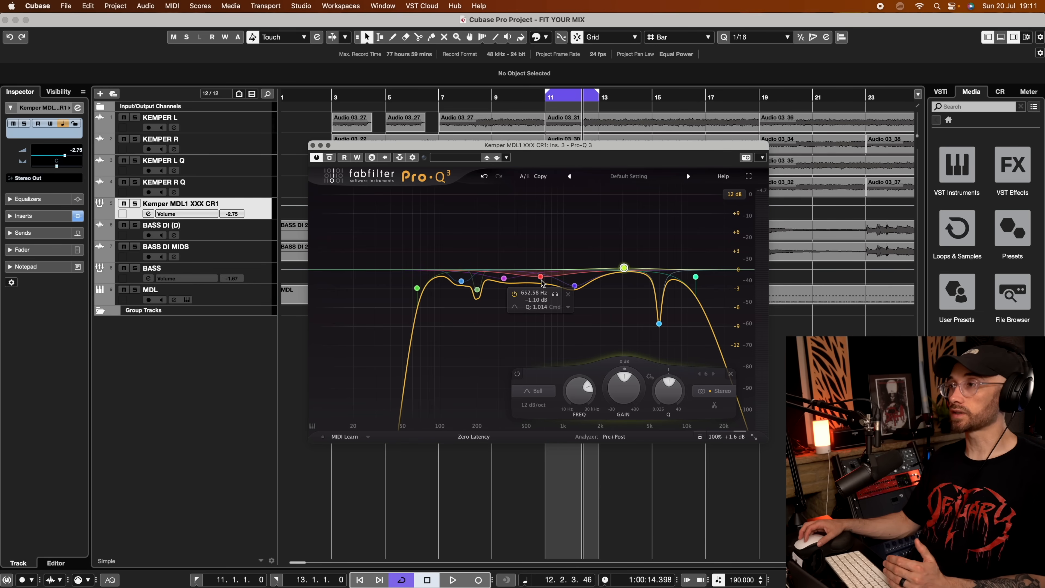
# - Remove the guitar channel's wide boost near 3 kHz, and try shifting and raising a similar bell on an empty EQ curve
pyautogui.click(574, 286)
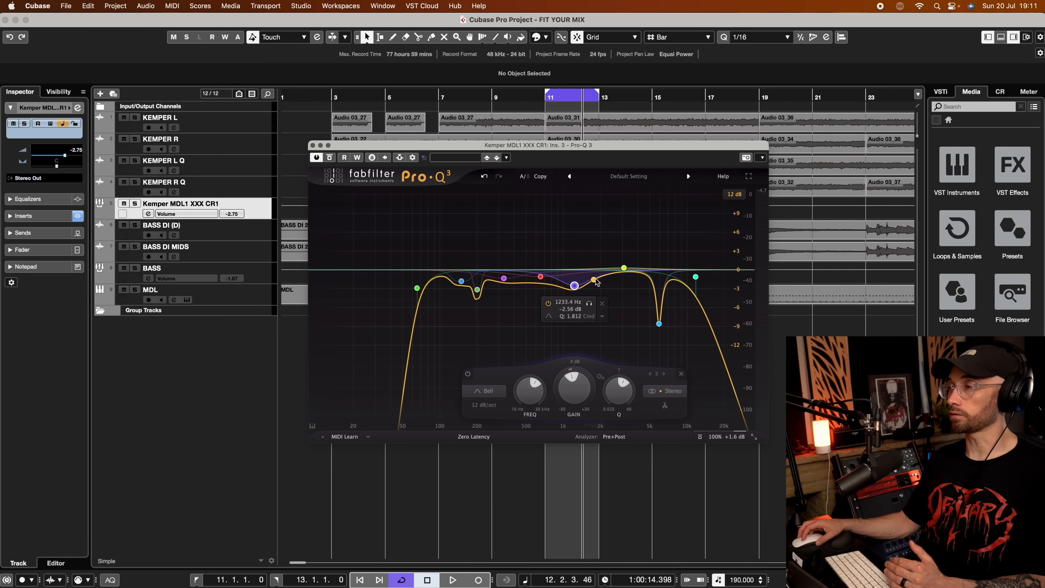
pyautogui.moveTo(624, 268); pyautogui.dragTo(629, 267)
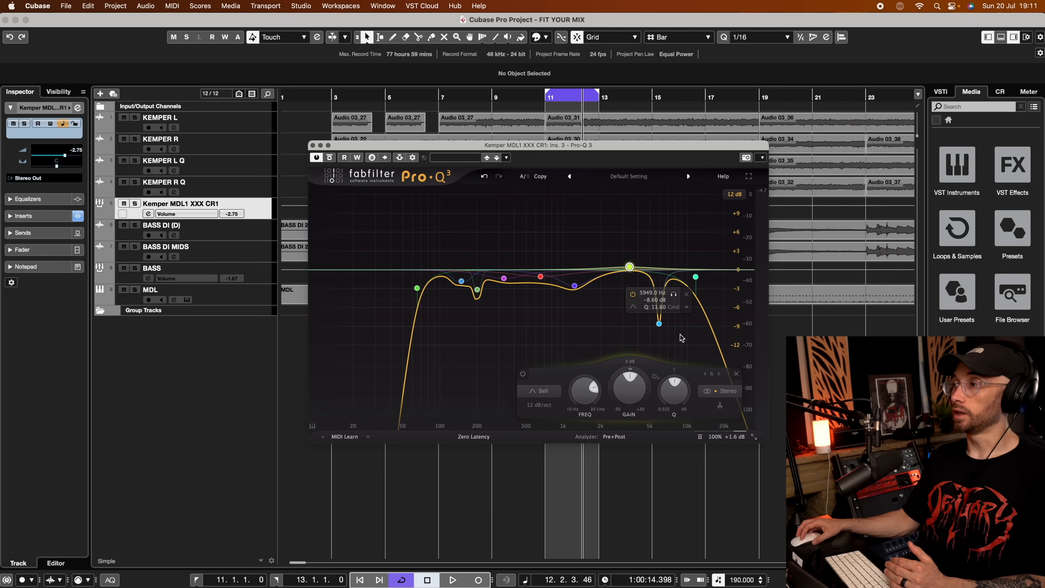
pyautogui.click(736, 374)
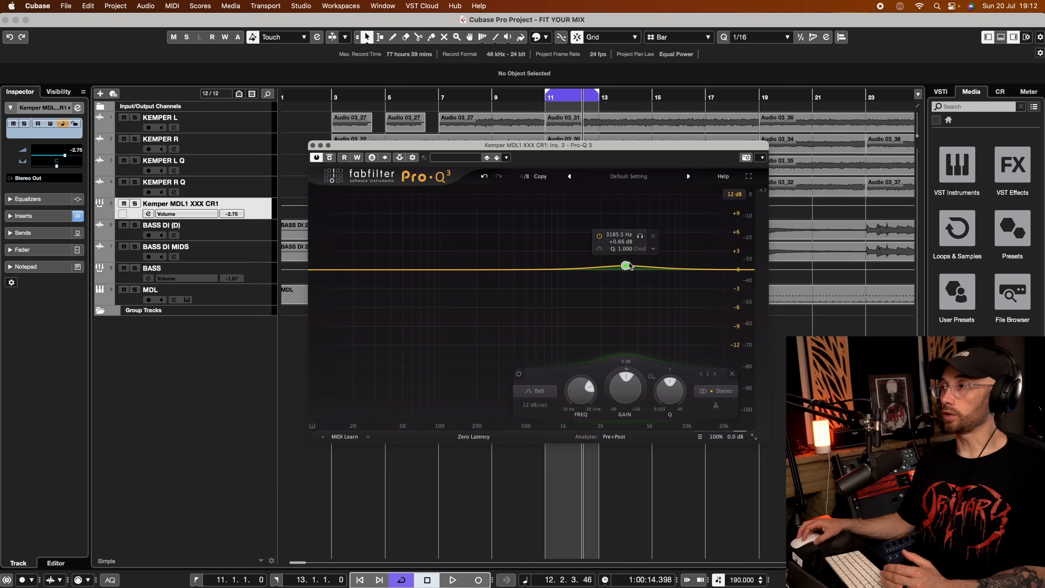
pyautogui.moveTo(625, 264); pyautogui.dragTo(649, 251)
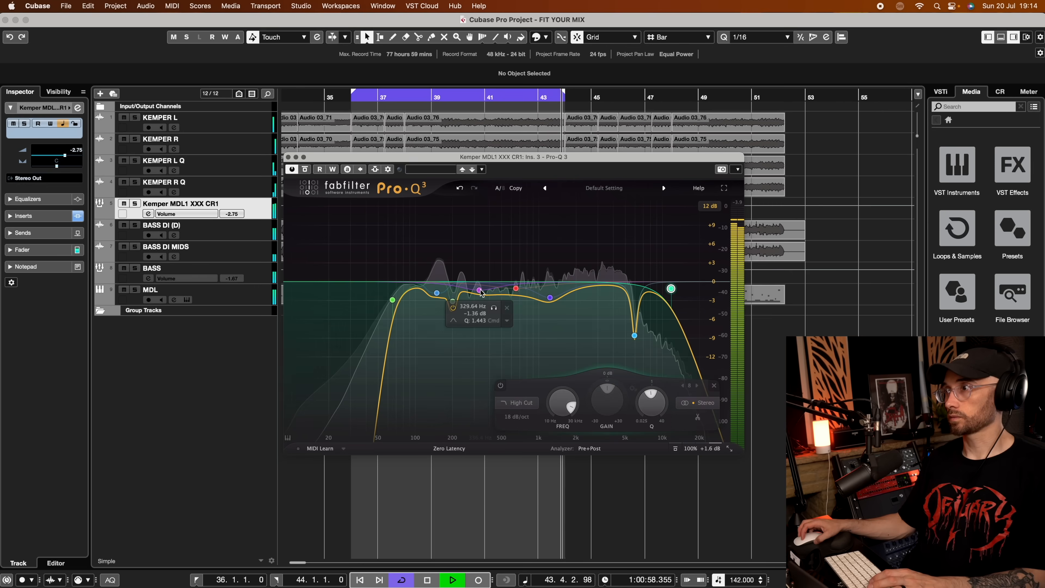
# - Set the guitar channel's low-mid bell to about 289 Hz with a 2 dB cut and Q about 0.81 while the loop plays
pyautogui.moveTo(467, 304)
pyautogui.mouseDown()
pyautogui.moveTo(485, 244)
pyautogui.moveTo(483, 337)
pyautogui.moveTo(479, 298)
pyautogui.mouseUp()
pyautogui.moveTo(522, 400); pyautogui.dragTo(522, 410)
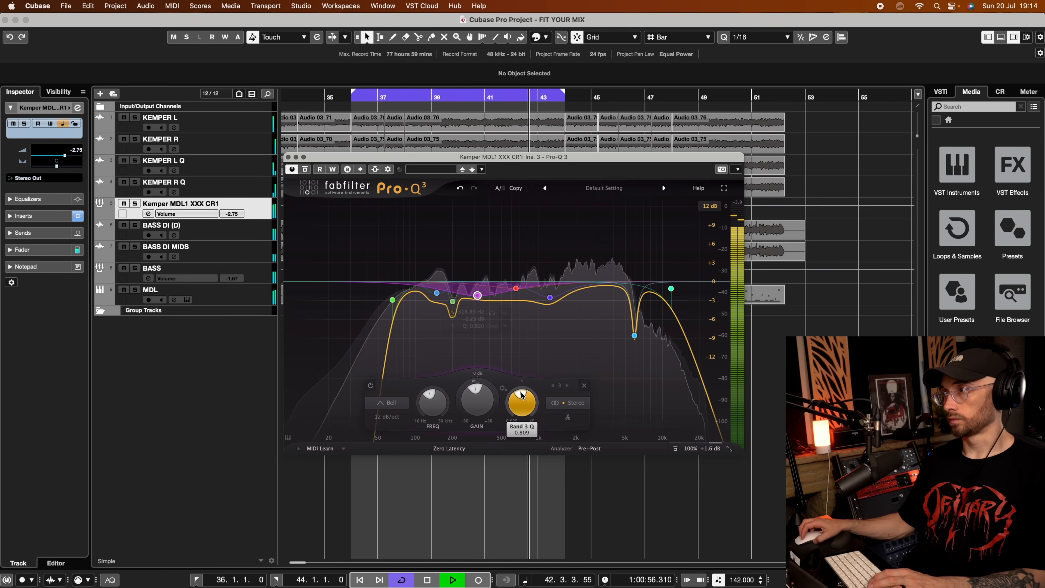
pyautogui.moveTo(478, 296)
pyautogui.mouseDown()
pyautogui.moveTo(478, 326)
pyautogui.moveTo(477, 288)
pyautogui.moveTo(474, 298)
pyautogui.mouseUp()
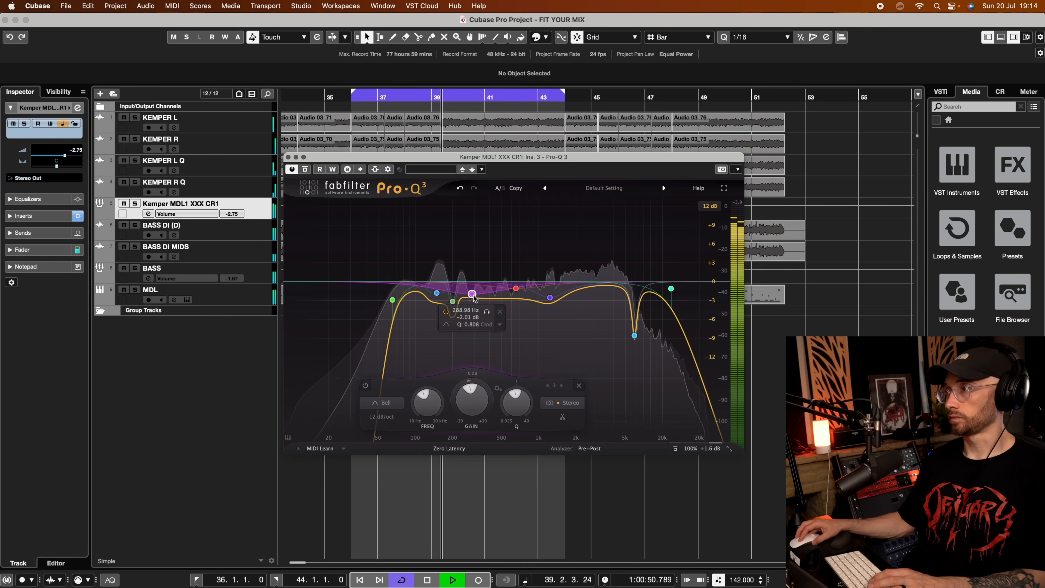
# - Widen the guitar channel's bell near 650 Hz and deepen its cut slightly, moving it a little higher in frequency
pyautogui.click(515, 287)
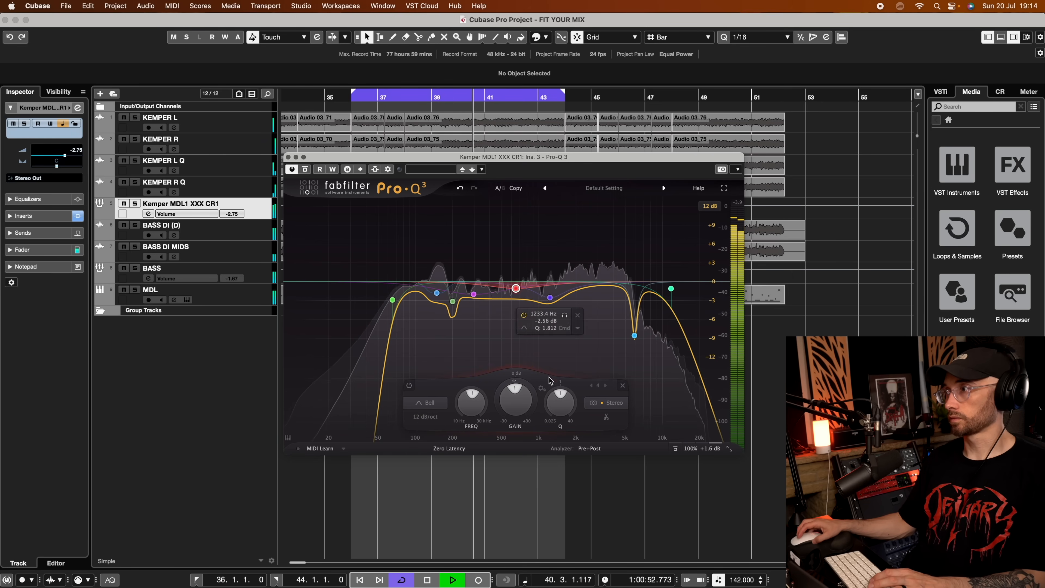
pyautogui.moveTo(561, 402); pyautogui.dragTo(560, 408)
pyautogui.moveTo(516, 286); pyautogui.dragTo(518, 289)
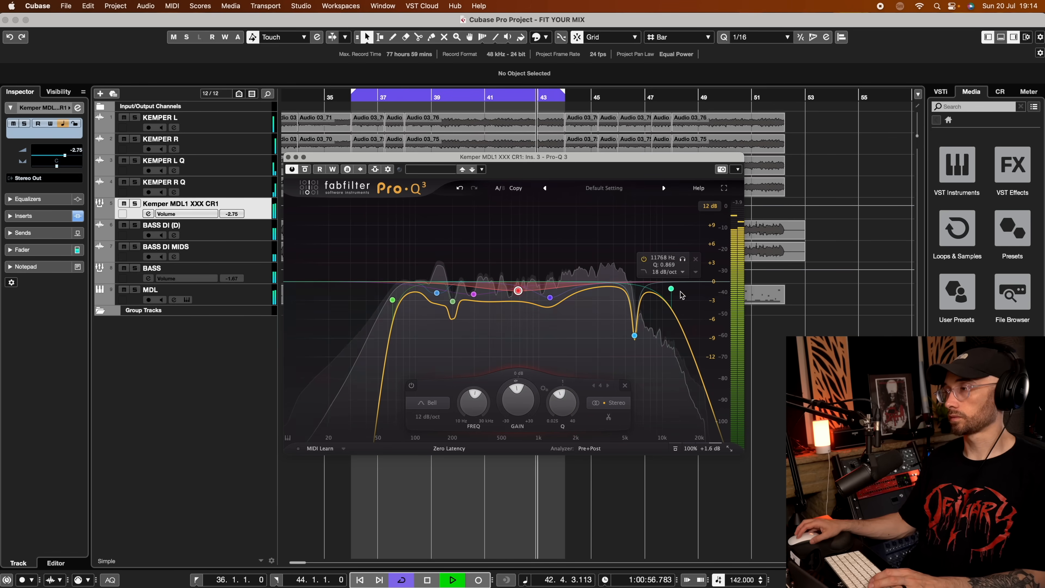
# - Set the guitar's high cut to about 11987 Hz with Q 0.913, raise the low cut's frequency with a lower Q, and stop playback
pyautogui.moveTo(672, 291); pyautogui.dragTo(673, 288)
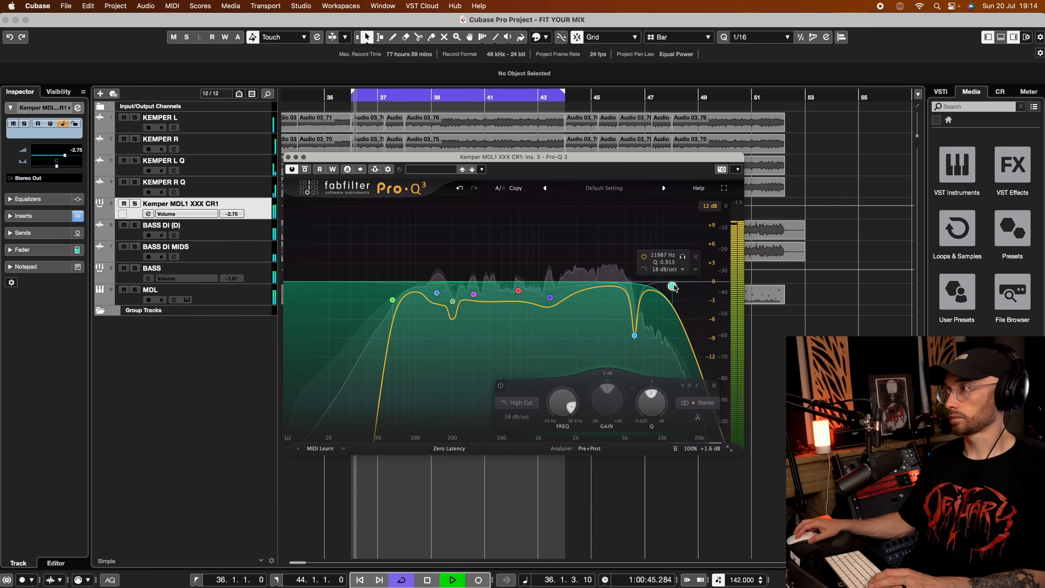
pyautogui.moveTo(392, 300); pyautogui.dragTo(395, 310)
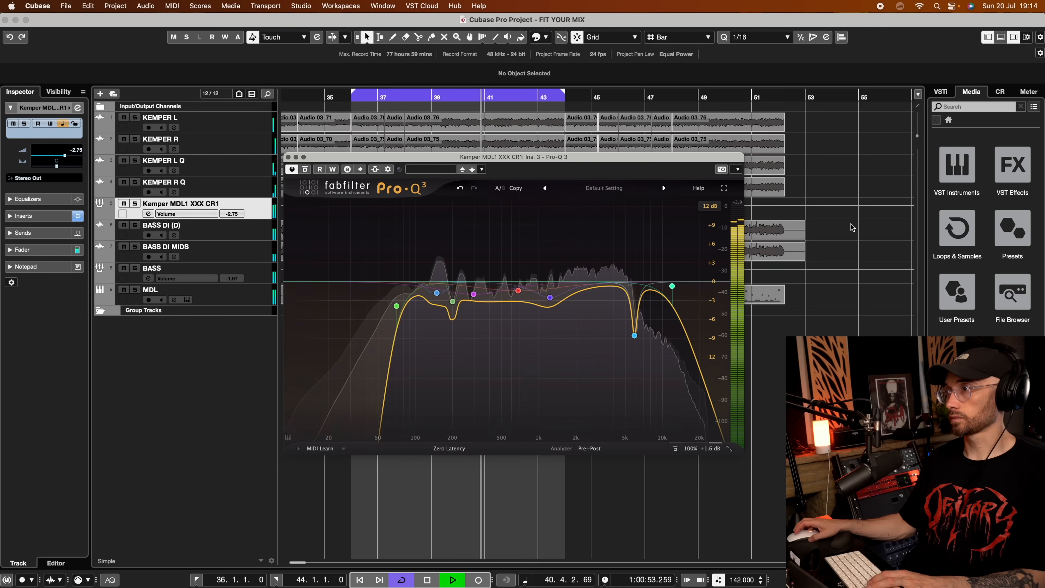
pyautogui.press('space')
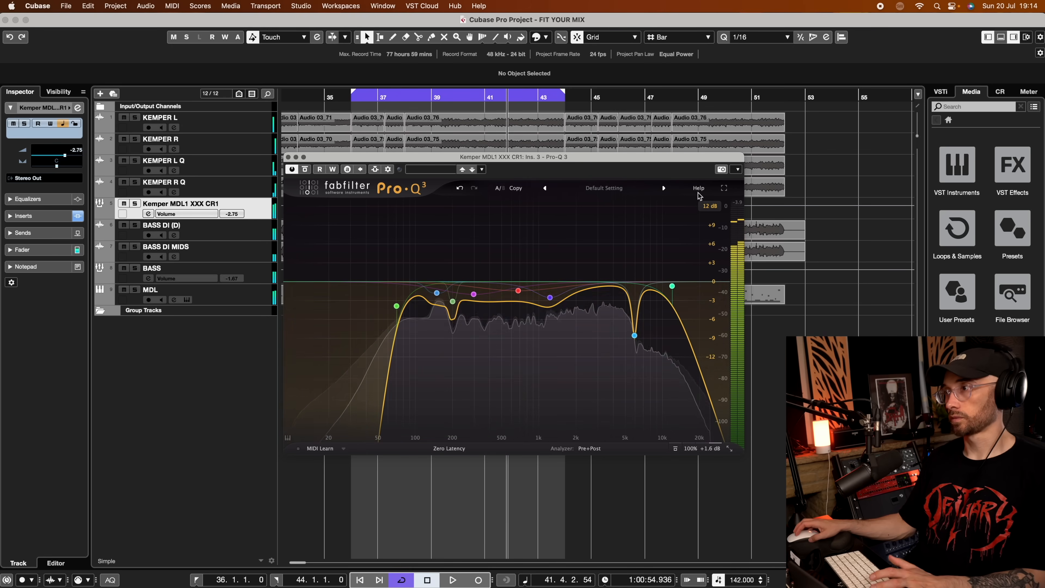